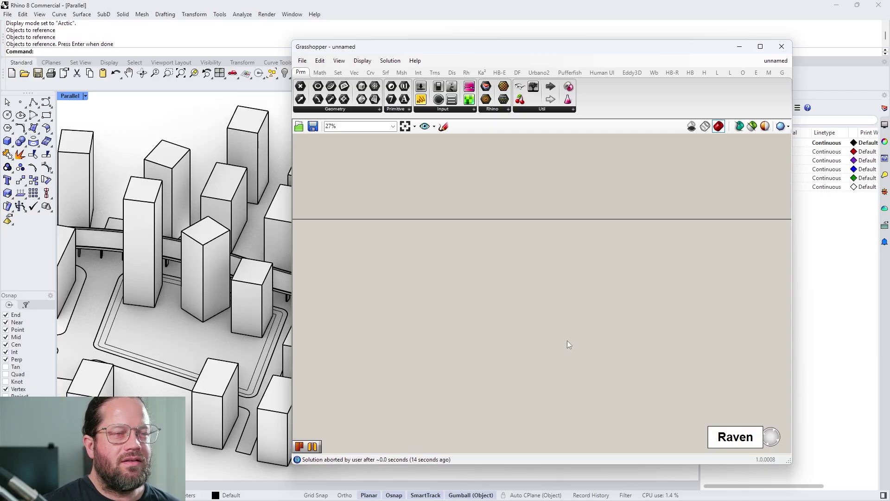
Open Raven Chat by searching 'raven' in the canvas component search
scroll(567, 341, down, 1)
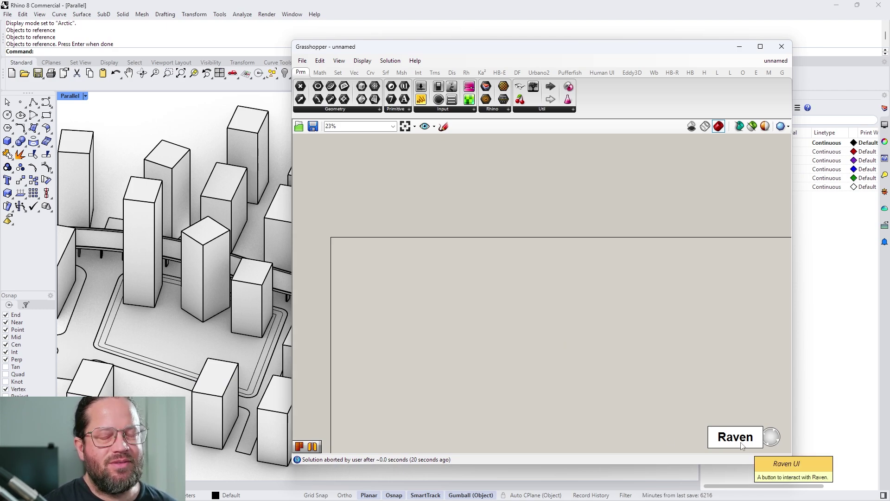
double_click(533, 322)
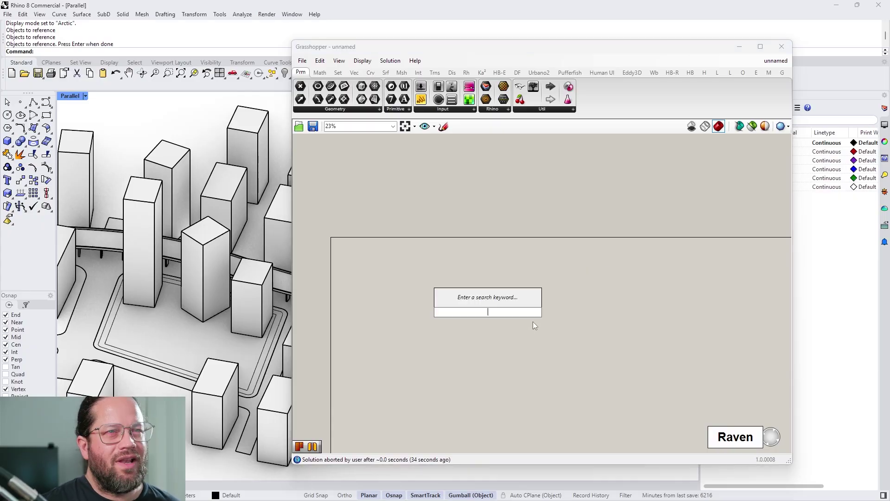
text(raven)
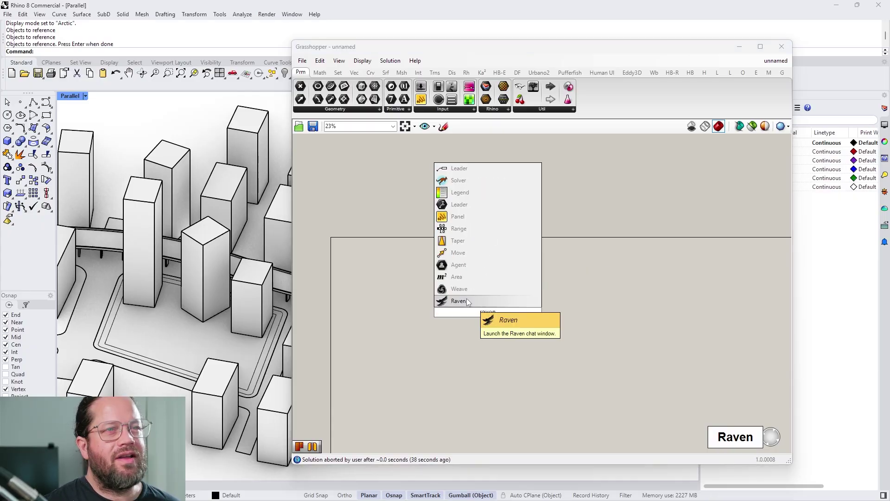
click(466, 301)
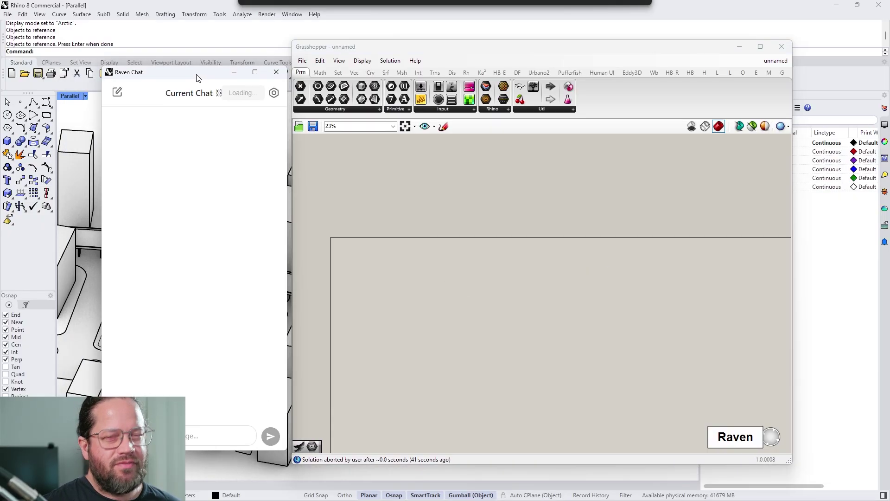
Draft a sun hour study prompt to test the central square, then move the chat window
click(195, 435)
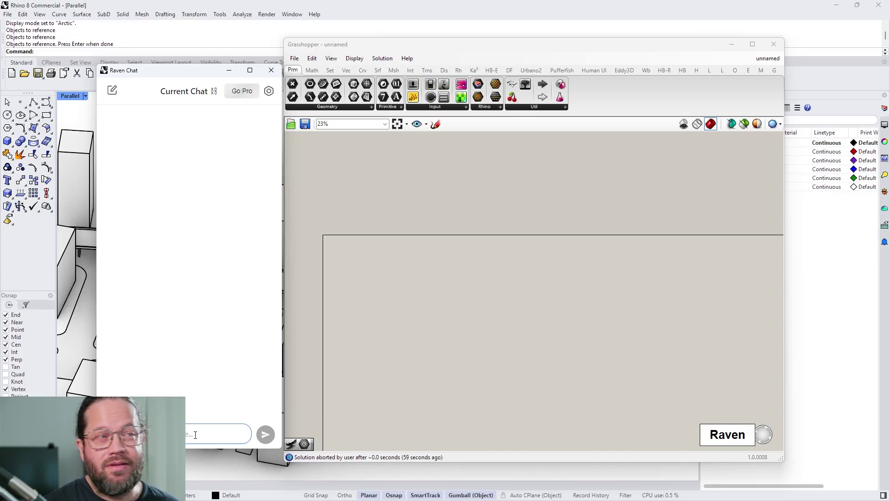
click(195, 435)
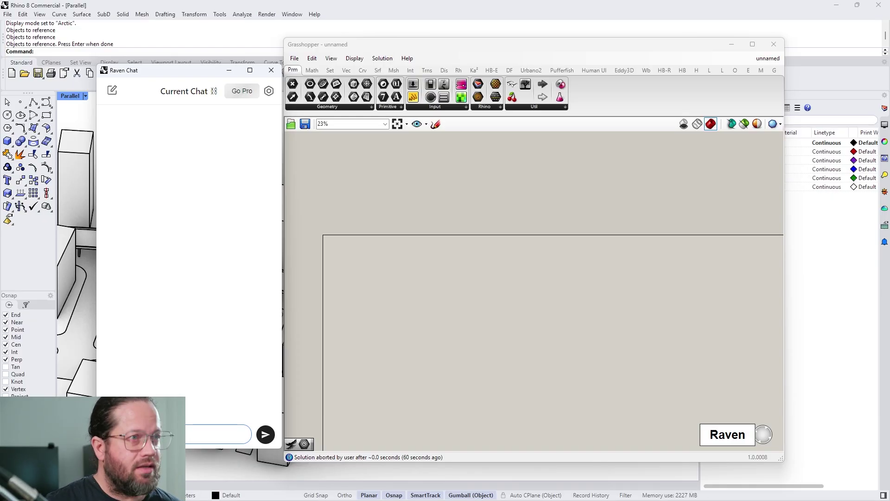
text(a)
text(tudy for)
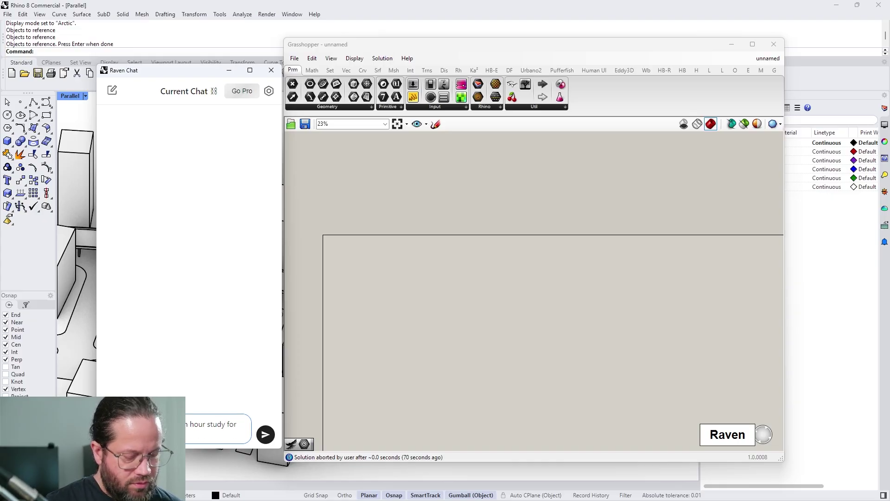
text( I want t)
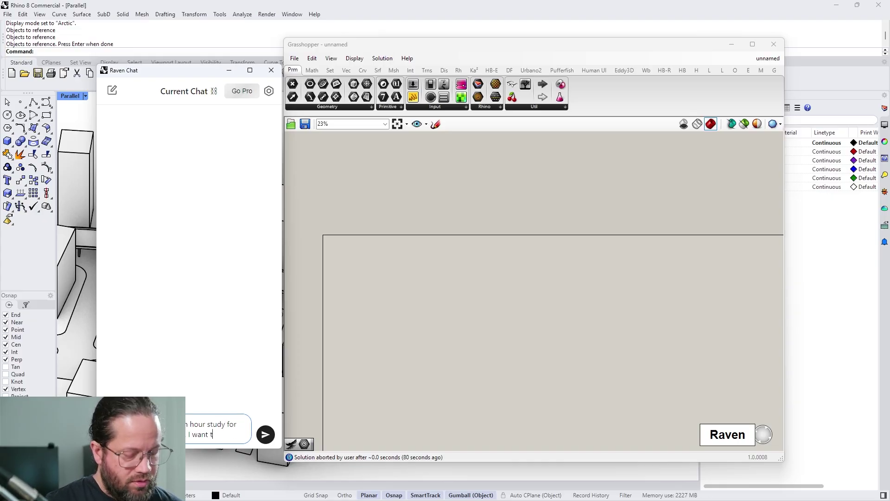
text(o test the)
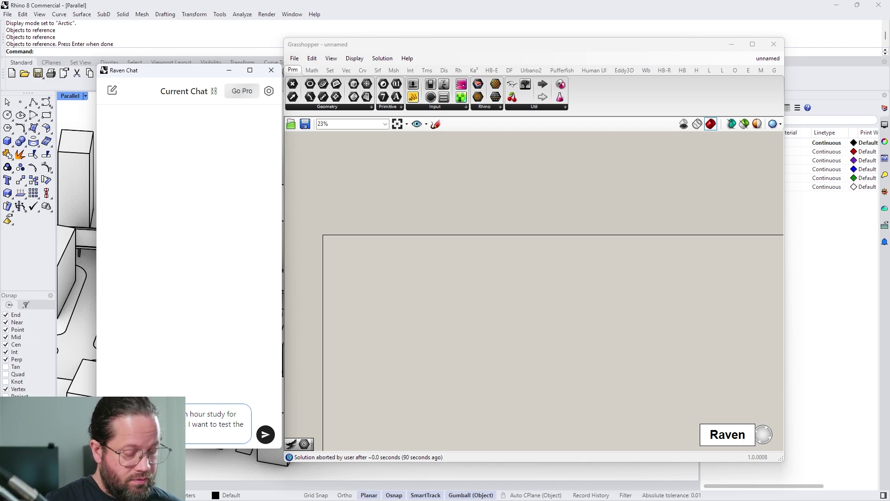
text( in the center.)
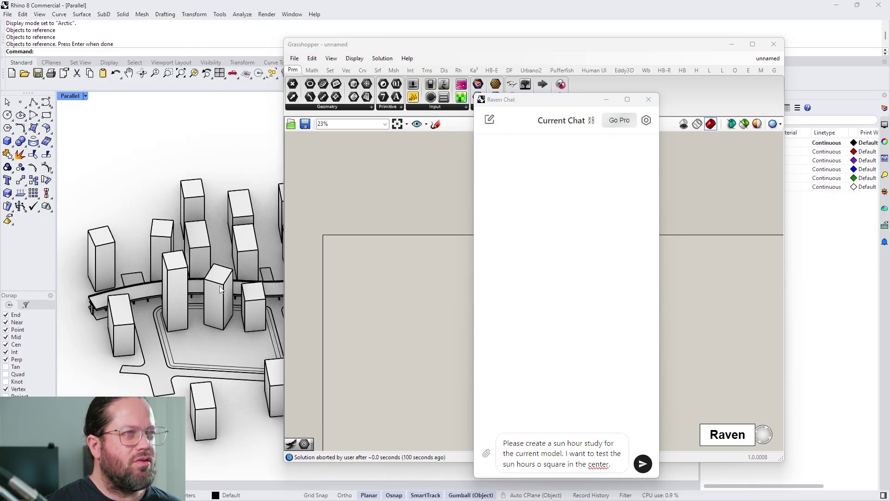
scroll(199, 294, down, 5)
scroll(196, 295, up, 8)
drag(538, 99, 559, 78)
Send the sun hour study request so Raven builds the definition with the red sun path
click(664, 442)
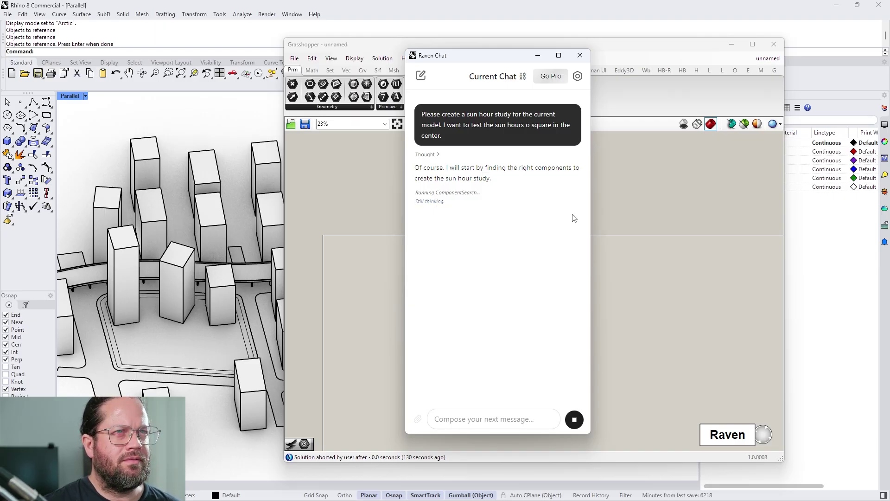
drag(492, 59, 495, 55)
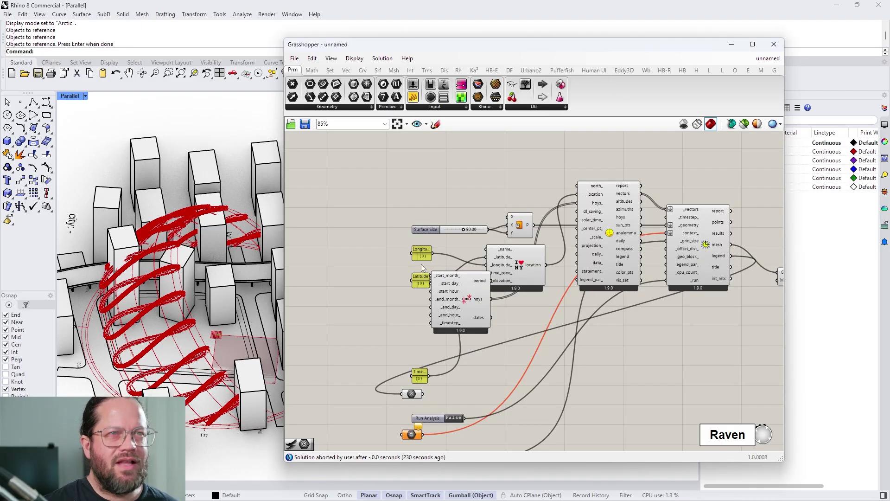
Rearrange the Surface Size slider, Custom Preview, analysis and output components into a neater layout
scroll(422, 268, down, 2)
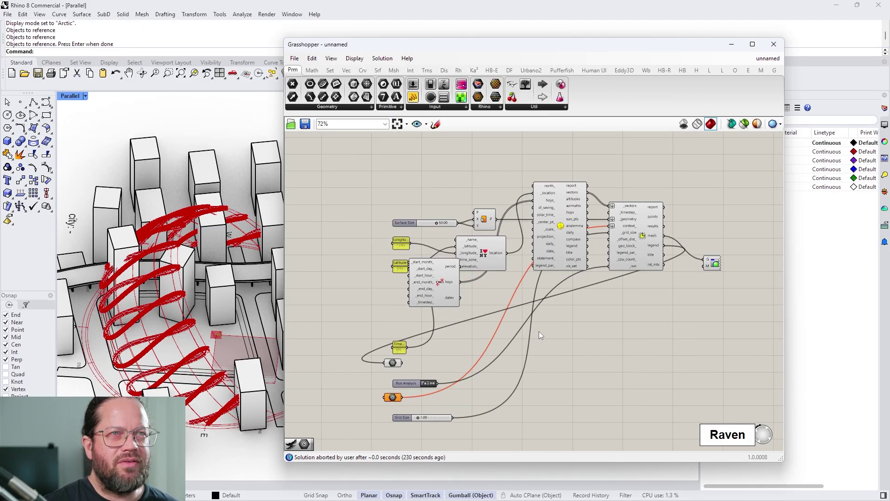
drag(379, 180, 440, 172)
right_drag(190, 354, 185, 325)
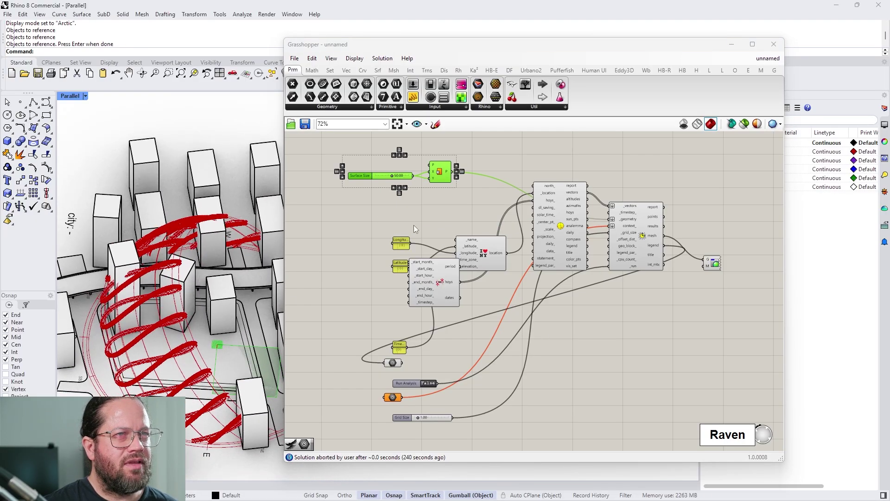
drag(709, 265, 726, 193)
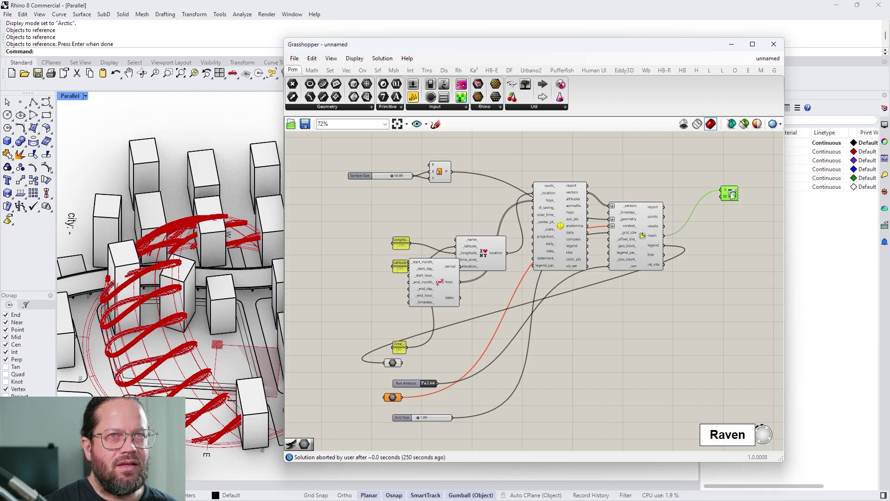
drag(391, 360, 714, 243)
drag(645, 246, 688, 357)
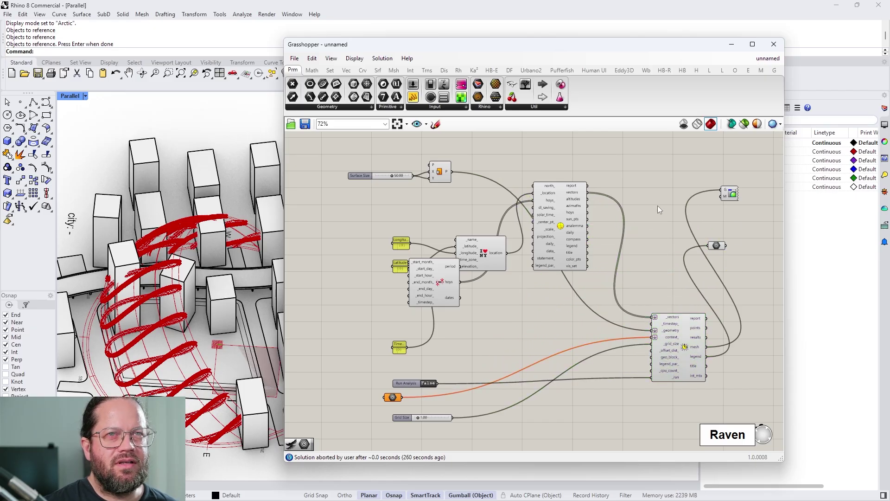
scroll(658, 205, down, 2)
drag(735, 210, 681, 257)
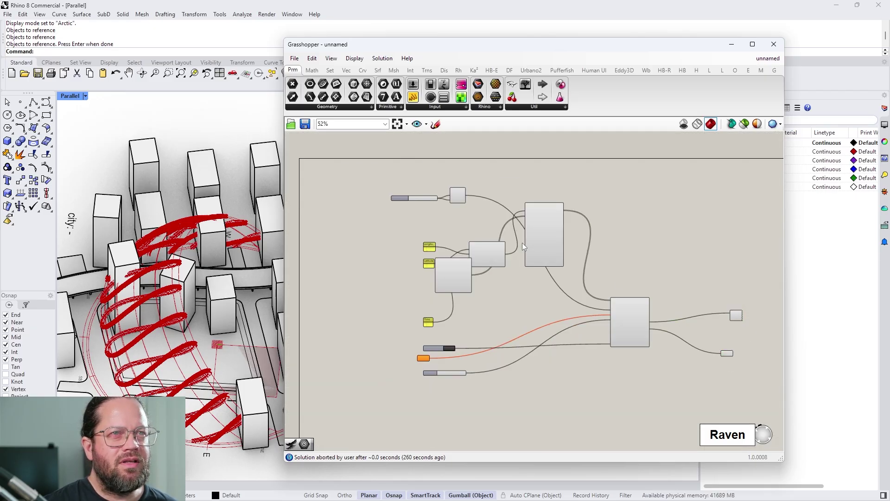
scroll(522, 242, up, 2)
scroll(560, 218, down, 2)
Move the Surface Size slider near Raven and delete the Plane Surface component
click(555, 218)
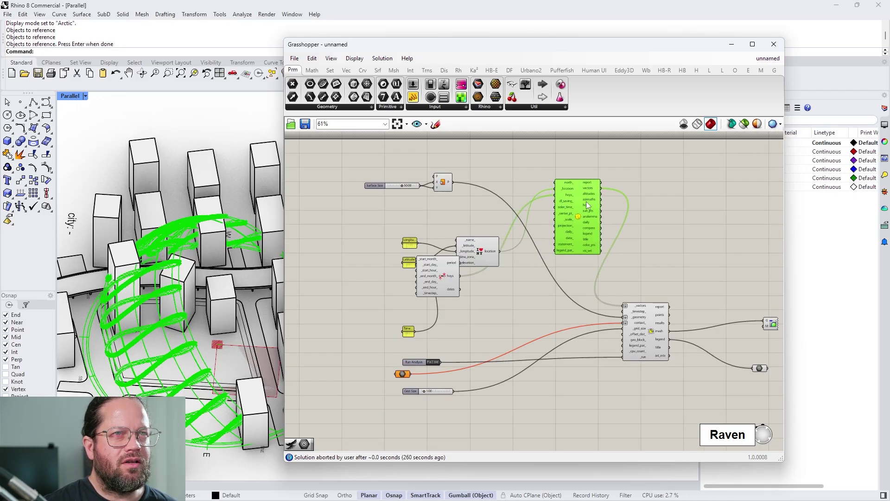
drag(359, 169, 456, 195)
drag(443, 182, 547, 310)
click(570, 295)
scroll(567, 294, up, 4)
click(566, 293)
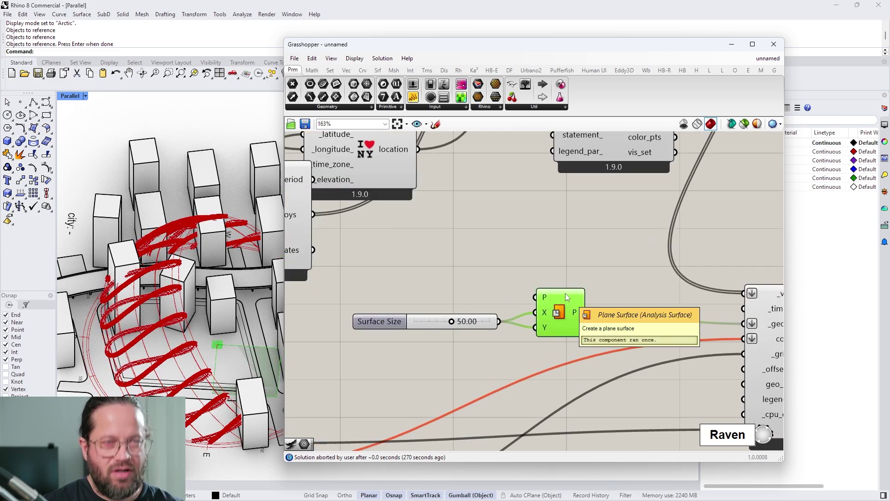
key(Delete)
click(430, 318)
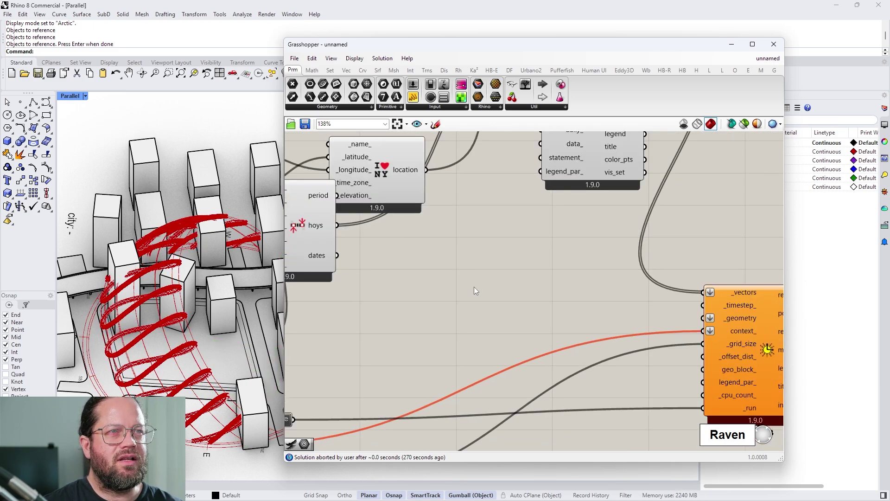
scroll(474, 287, down, 4)
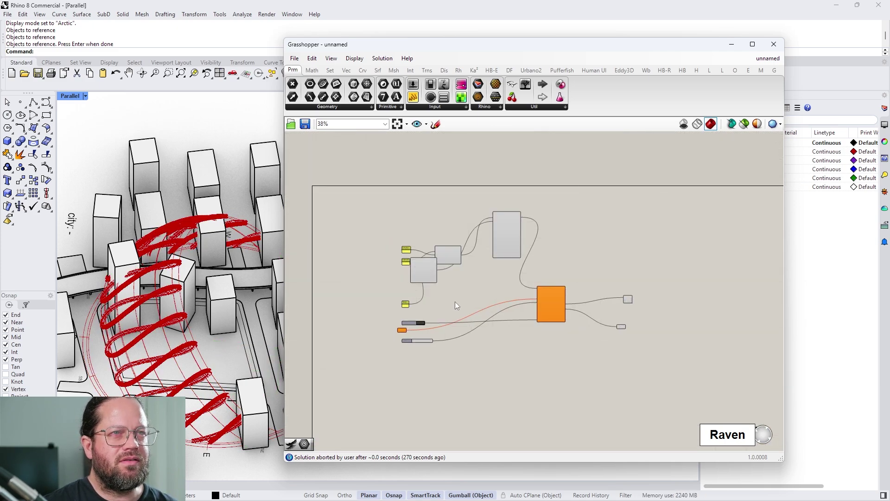
scroll(591, 292, up, 4)
Move the orange input, Grid Size slider and Run Analysis toggle next to the analysis component
drag(606, 273, 672, 286)
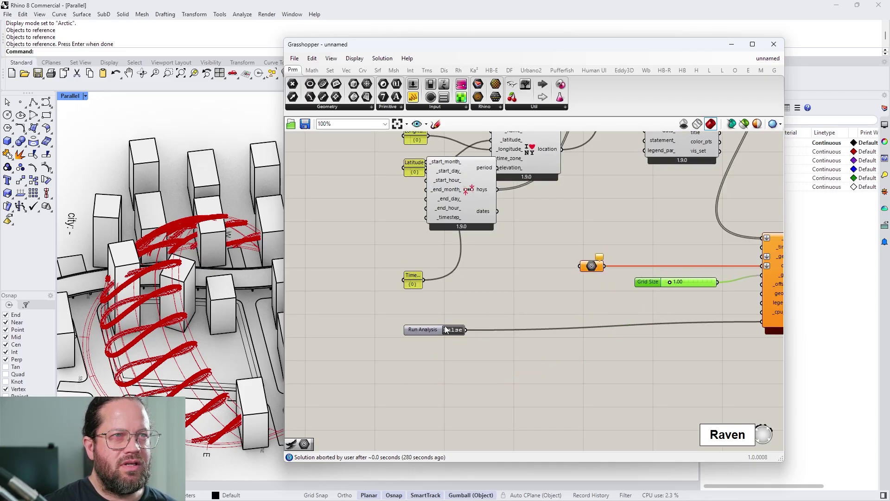
drag(441, 331, 691, 322)
scroll(560, 296, down, 1)
drag(561, 297, 639, 299)
scroll(482, 278, up, 3)
Regroup the Latitude, Longitude and Time inputs and move Analysis Period up
drag(503, 364, 477, 190)
scroll(461, 254, down, 4)
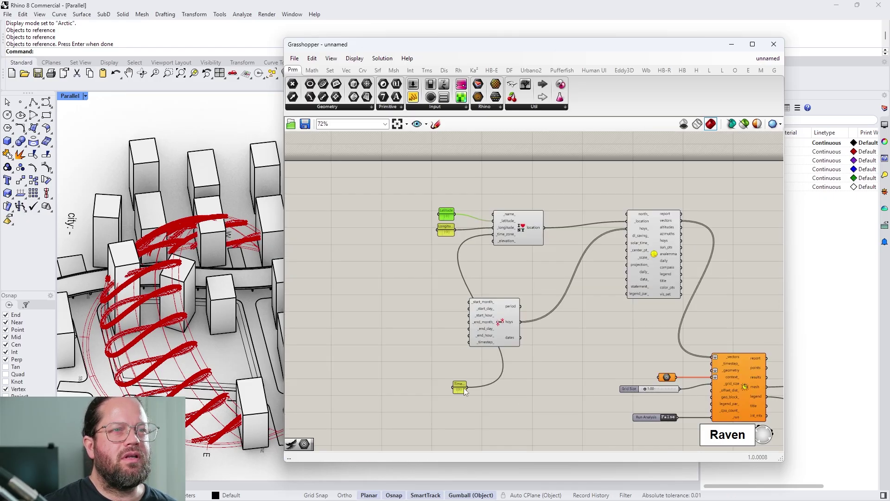
drag(465, 391, 452, 248)
scroll(452, 243, up, 3)
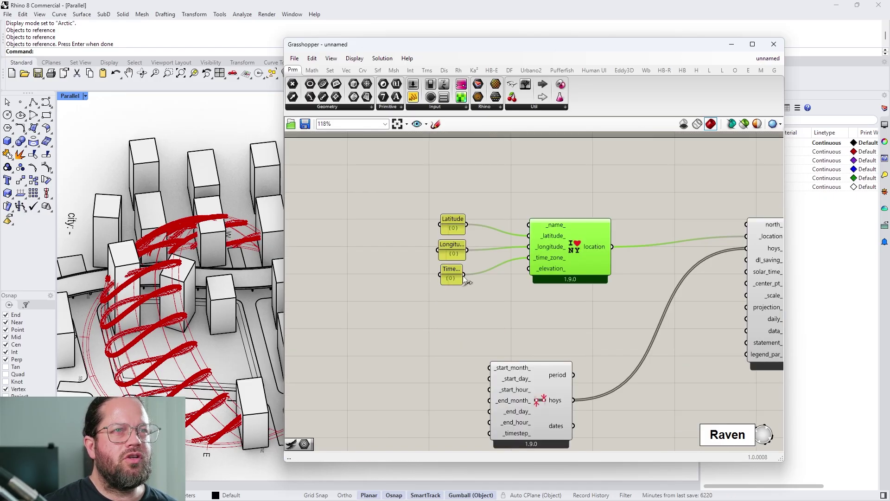
click(469, 213)
drag(432, 218, 480, 262)
click(470, 299)
scroll(470, 298, down, 2)
drag(523, 382, 523, 343)
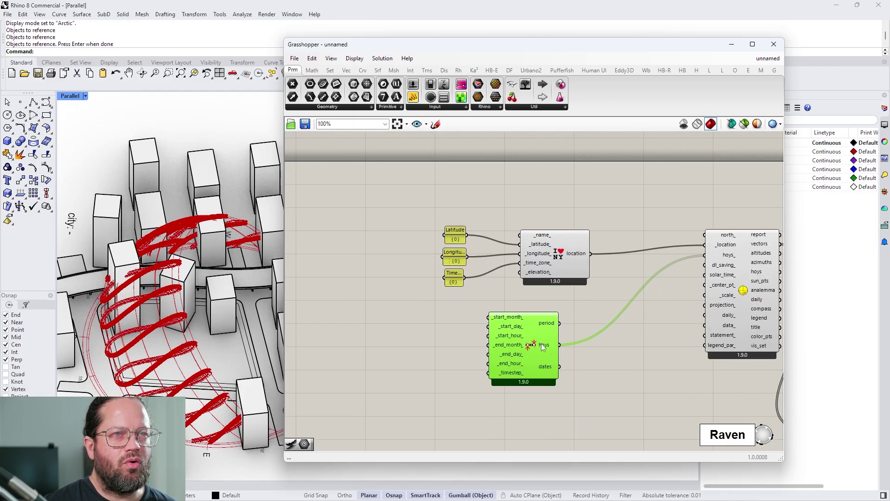
Select the orange parameter component feeding the analysis
mouse_move(548, 348)
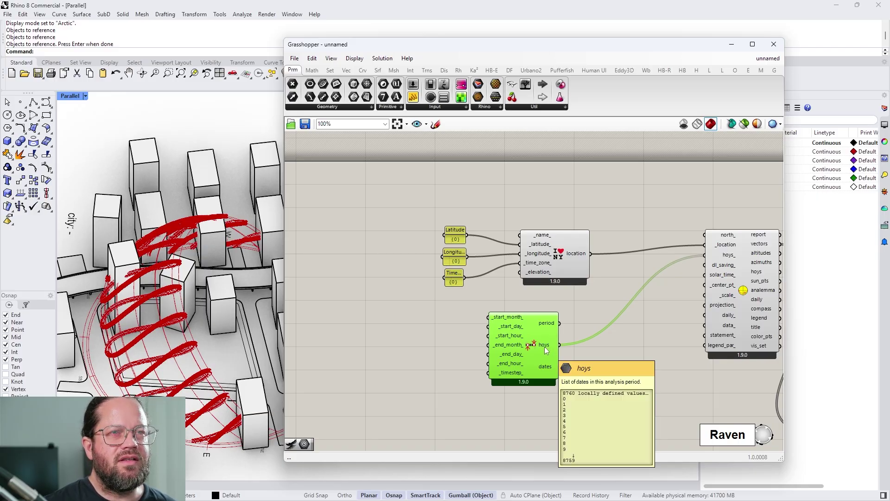
scroll(465, 293, down, 5)
scroll(577, 367, up, 6)
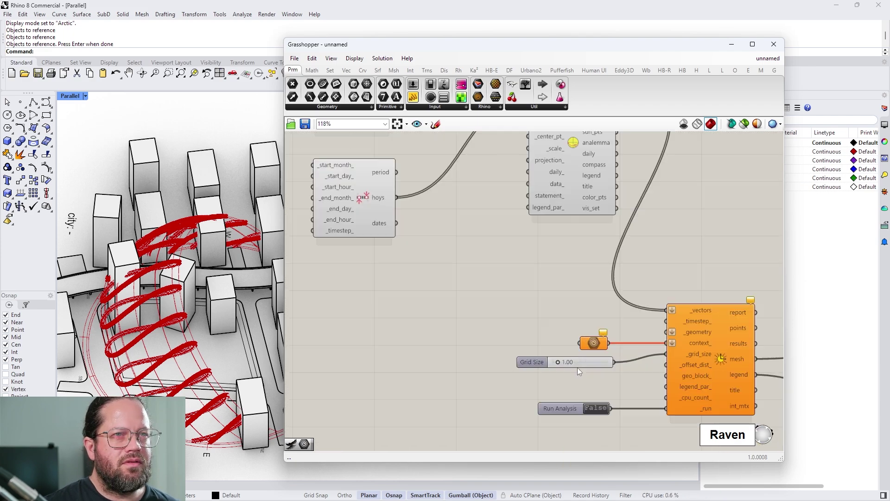
scroll(577, 367, up, 1)
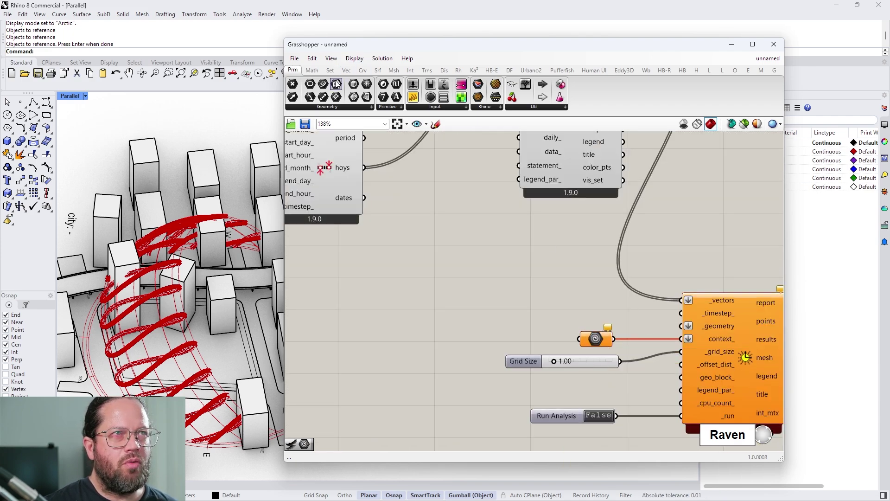
click(596, 338)
Duplicate the orange geometry input and align it beside the original
key(ctrl+c)
key(ctrl+v)
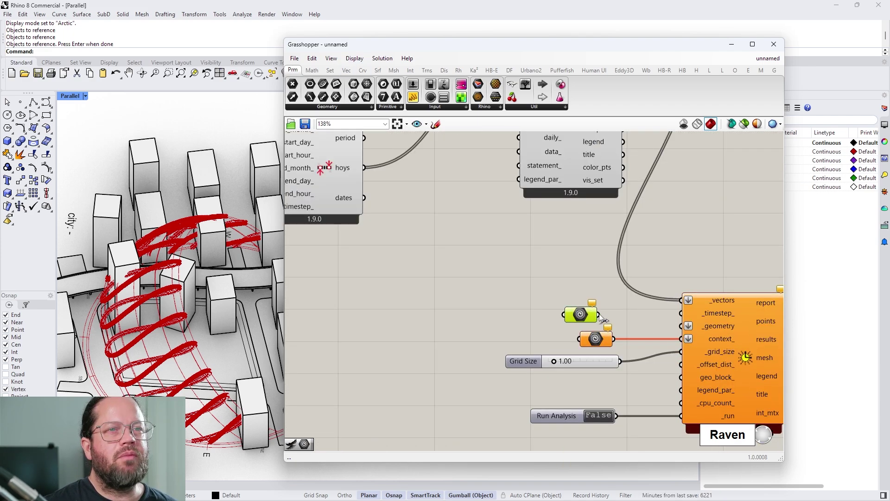
drag(587, 324, 603, 321)
Reference the surrounding Rhino buildings into the context input with Set Multiple Geometries
right_click(603, 321)
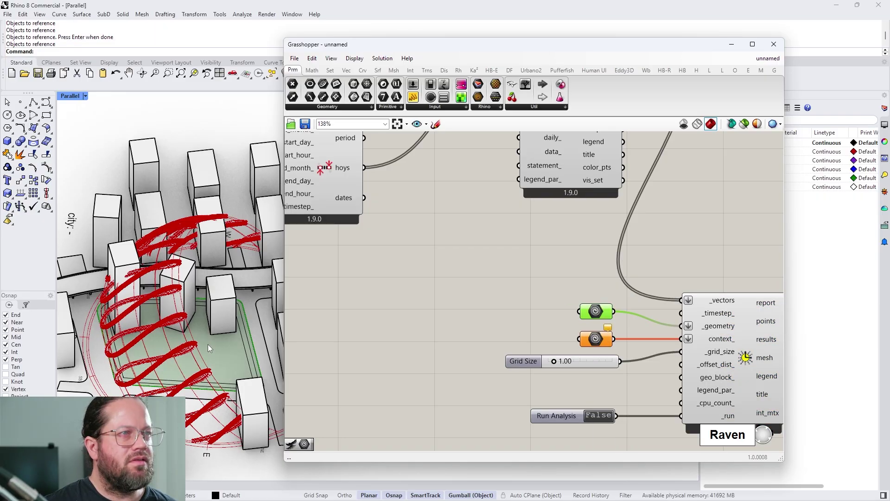
click(600, 342)
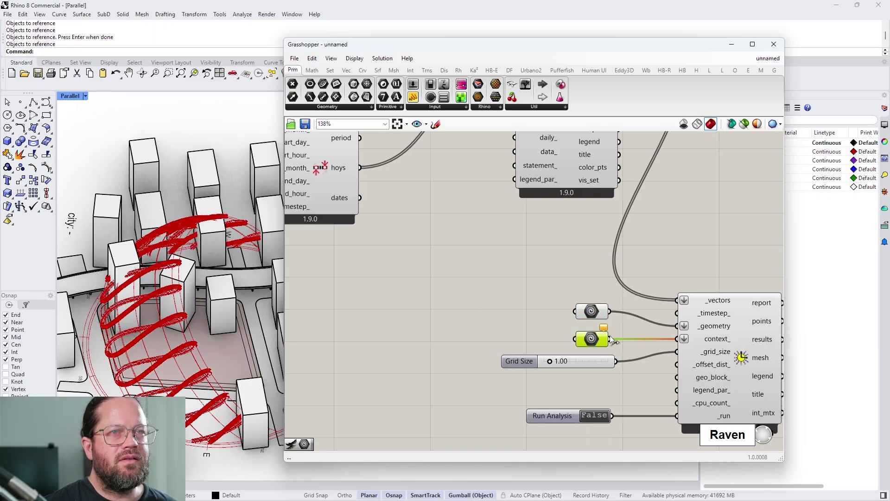
right_click(604, 347)
click(622, 438)
scroll(302, 349, down, 3)
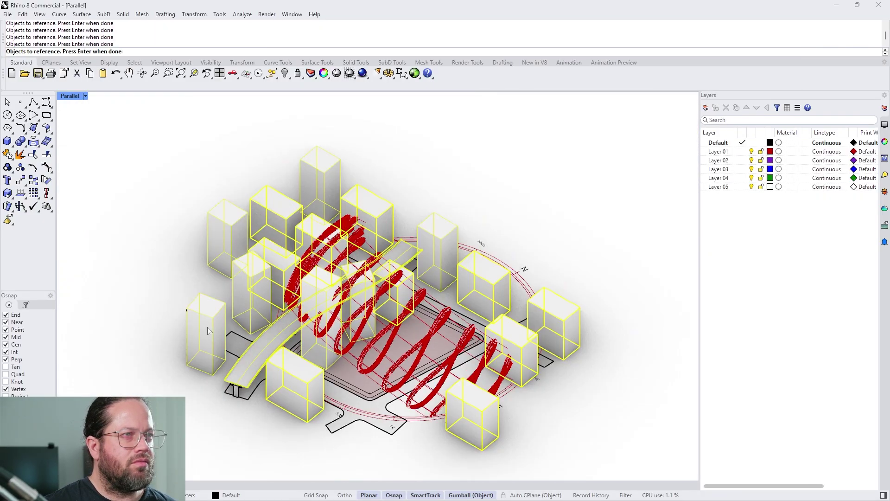
right_drag(301, 349, 482, 189)
scroll(481, 188, up, 5)
scroll(482, 188, up, 3)
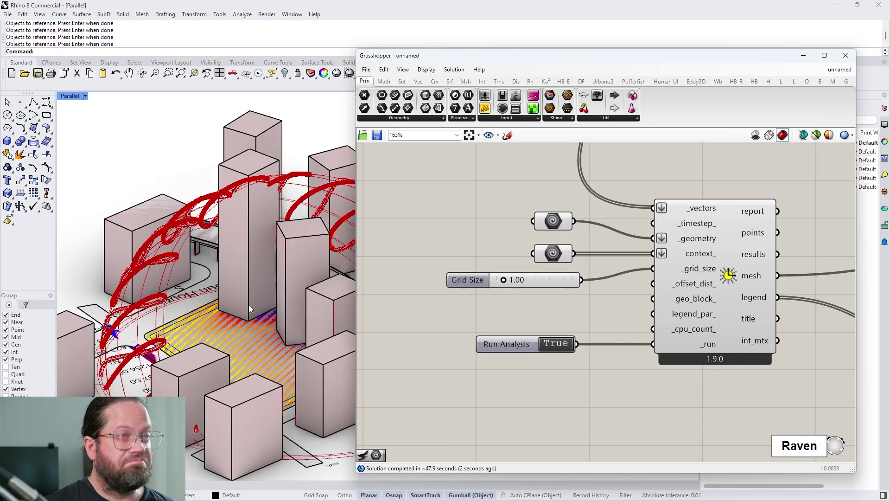
Hide the analysis grid surface in the Rhino viewport
scroll(260, 339, down, 3)
scroll(277, 369, up, 4)
click(277, 369)
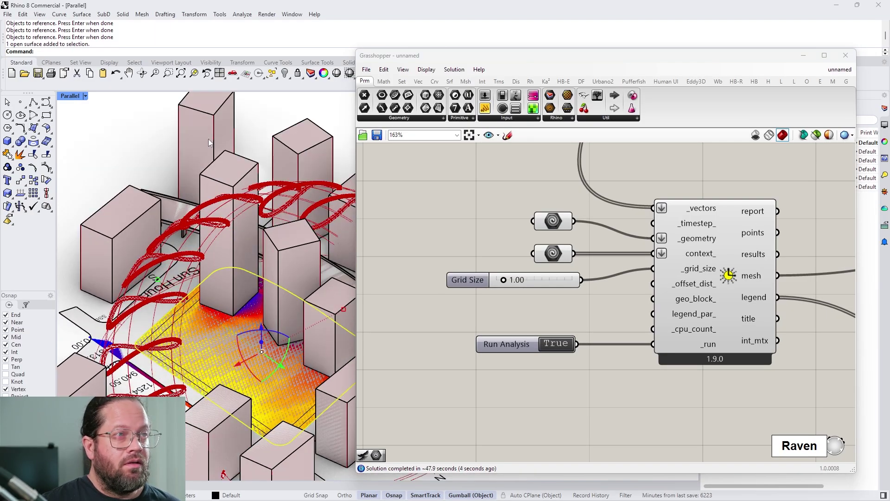
click(284, 73)
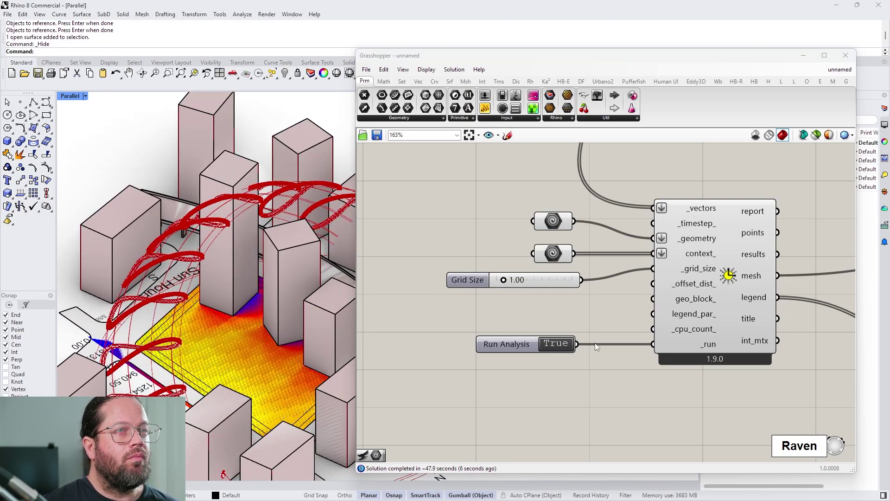
Turn off Preview for the context buildings input
scroll(571, 325, down, 3)
scroll(575, 306, up, 3)
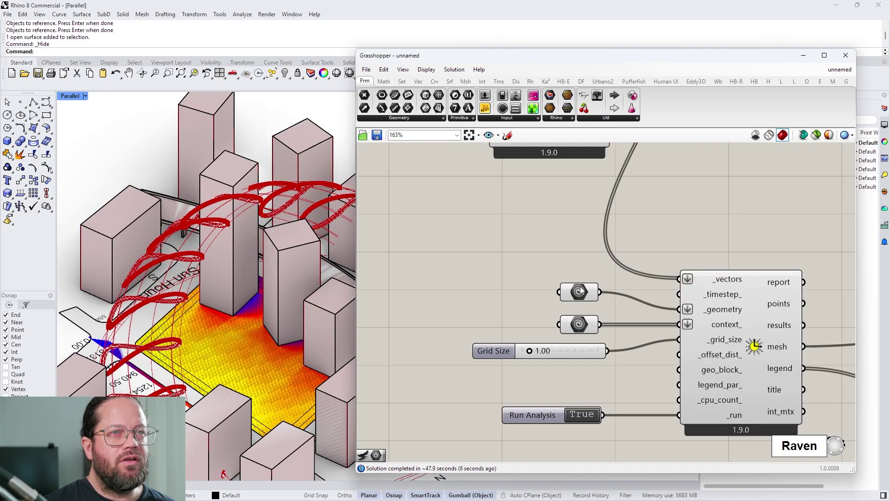
click(579, 292)
right_click(581, 292)
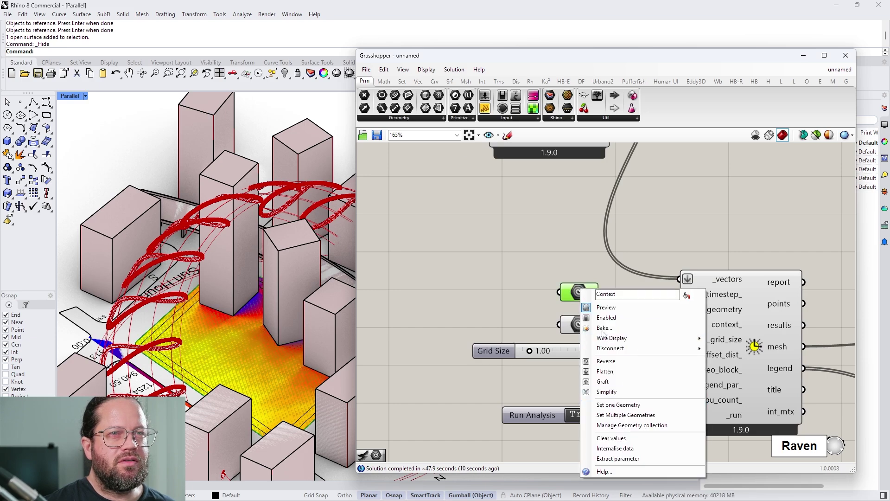
click(579, 325)
right_click(579, 324)
click(579, 331)
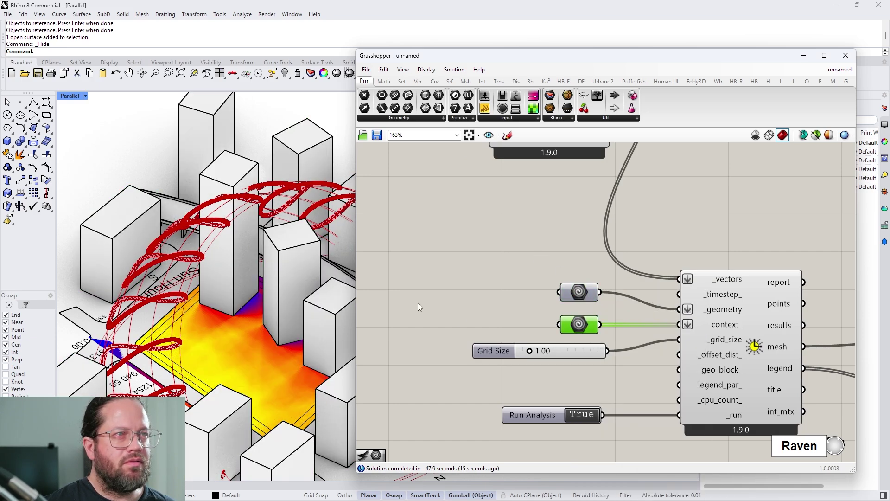
Turn off the sunpath preview and orbit to view the coloured sun-hour heatmap
scroll(418, 303, down, 2)
right_drag(503, 284, 458, 283)
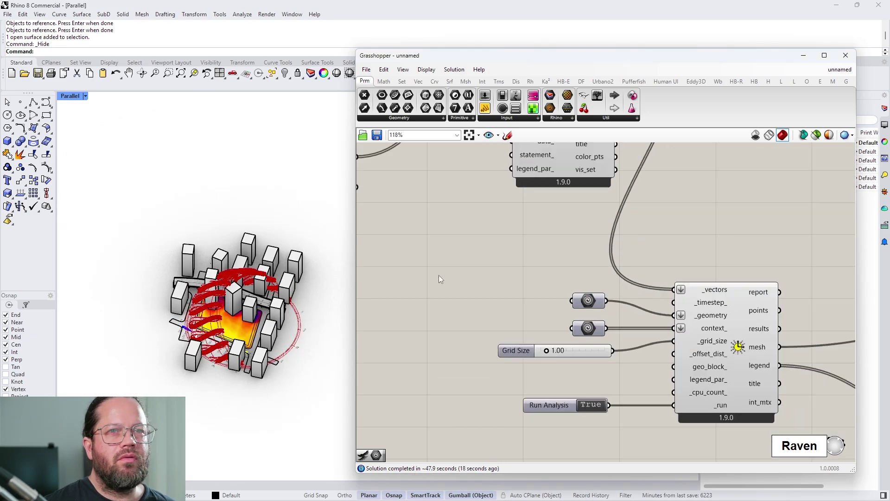
scroll(499, 190, down, 2)
scroll(545, 231, up, 3)
click(549, 253)
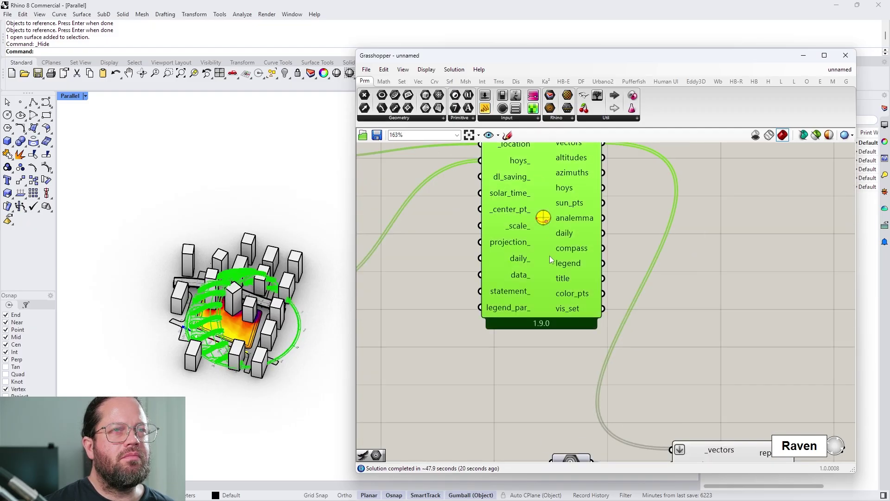
right_click(545, 229)
click(598, 284)
scroll(284, 341, up, 3)
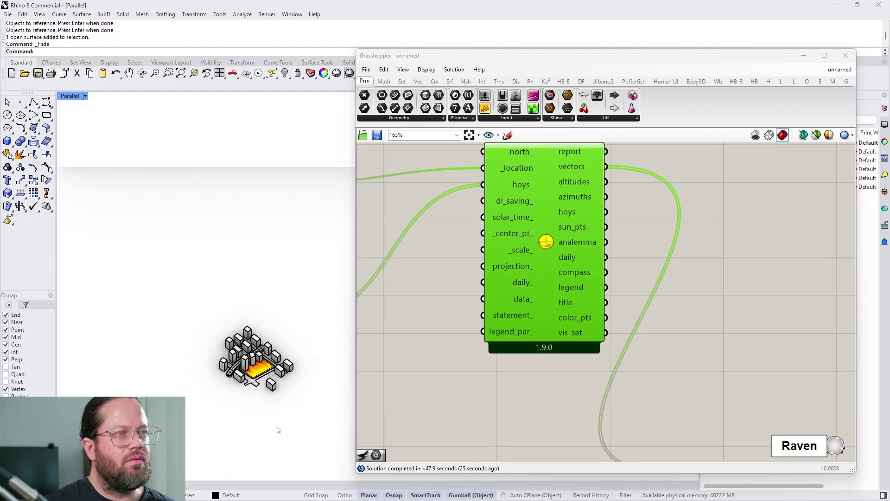
scroll(243, 331, up, 5)
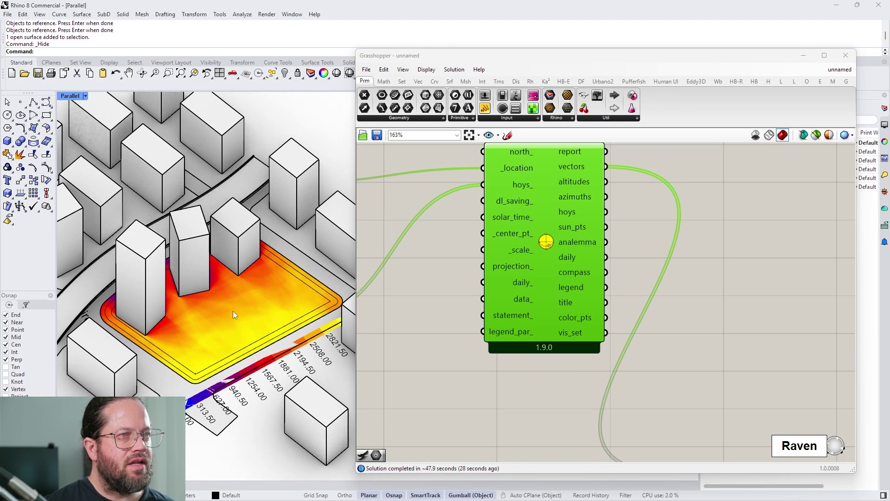
scroll(233, 311, down, 4)
scroll(249, 311, up, 6)
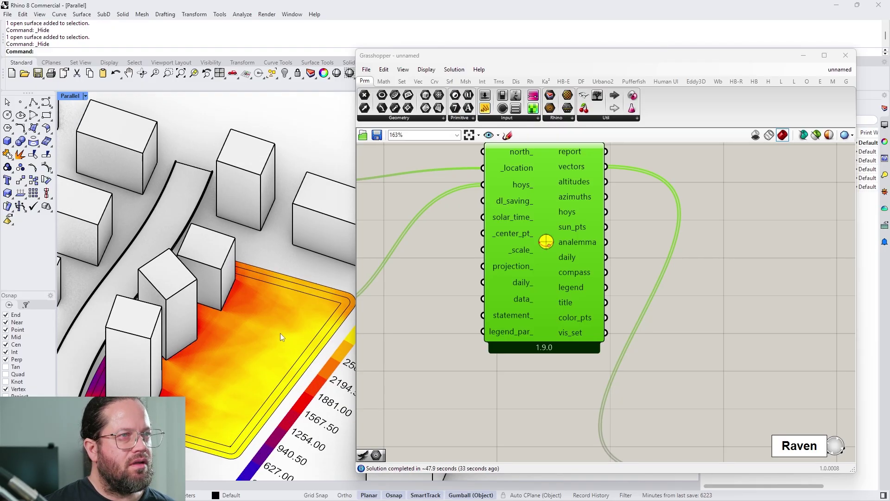
scroll(260, 327, down, 3)
right_drag(227, 315, 209, 321)
scroll(209, 321, up, 3)
scroll(441, 308, down, 3)
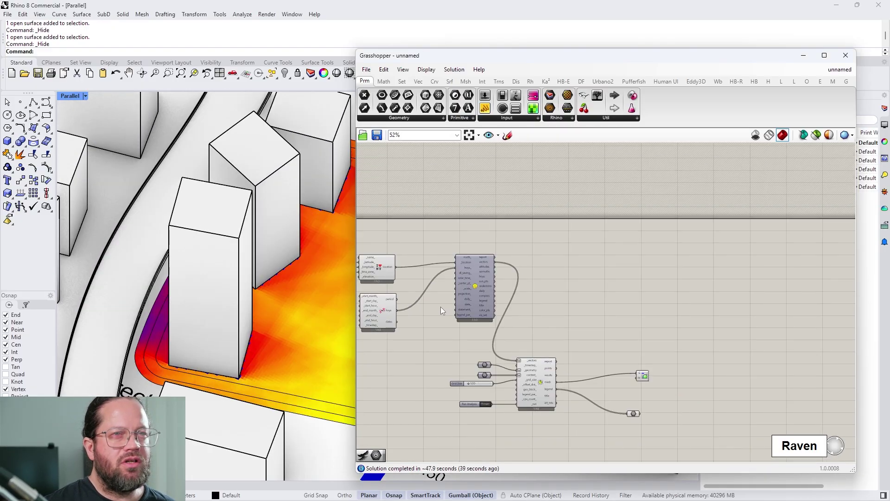
scroll(440, 307, up, 3)
Begin a prompt for a parametric Hedgehog Tower using only native Grasshopper components
drag(790, 287, 727, 295)
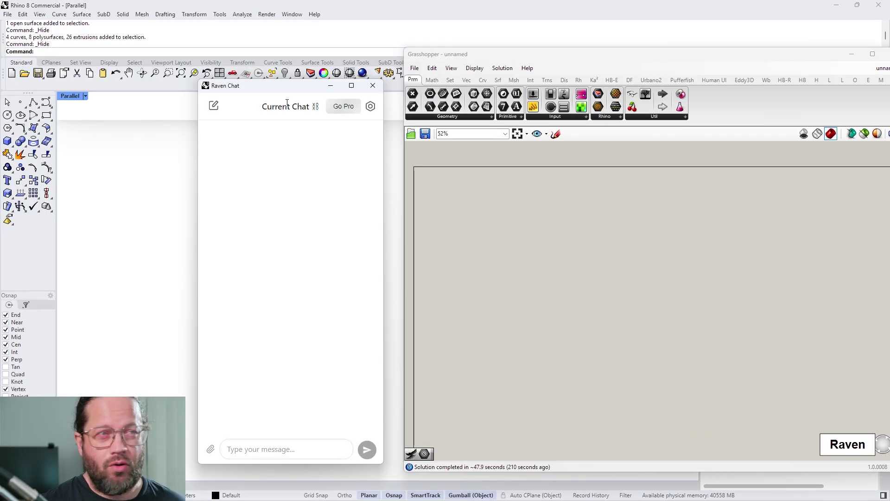
click(323, 448)
text(Cra)
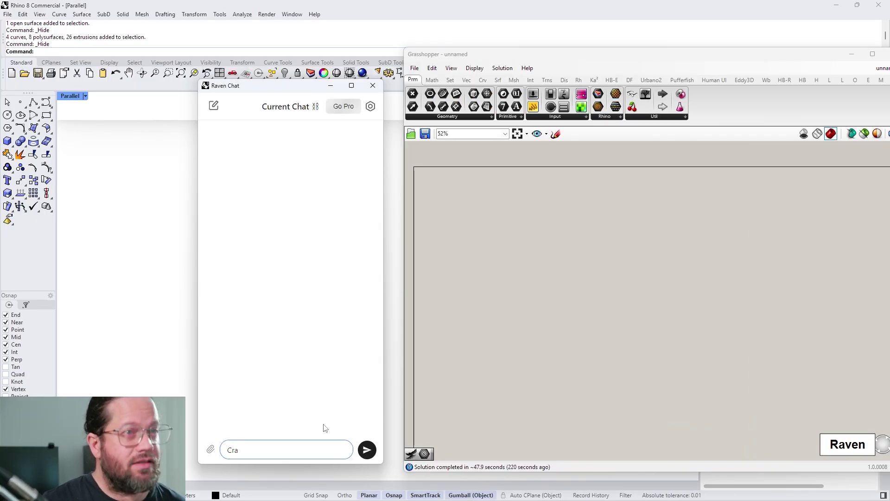
key(BackSpace)
text(eate a parametric )
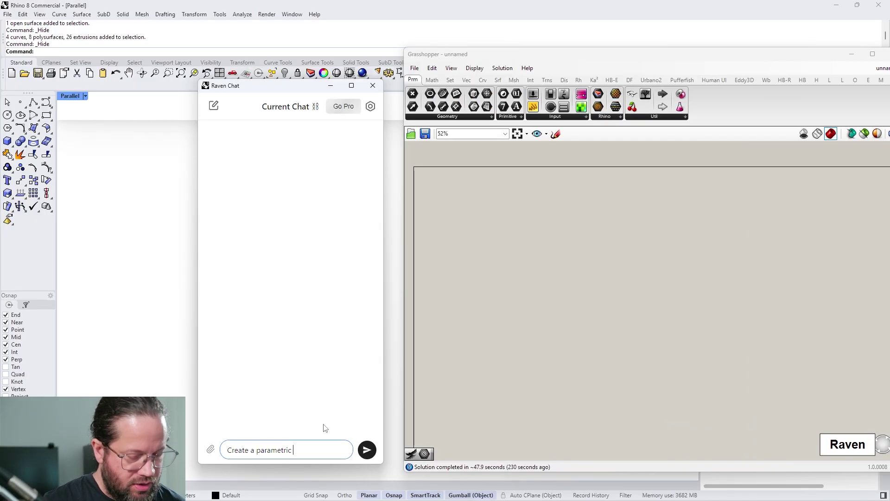
text(Hedgehog)
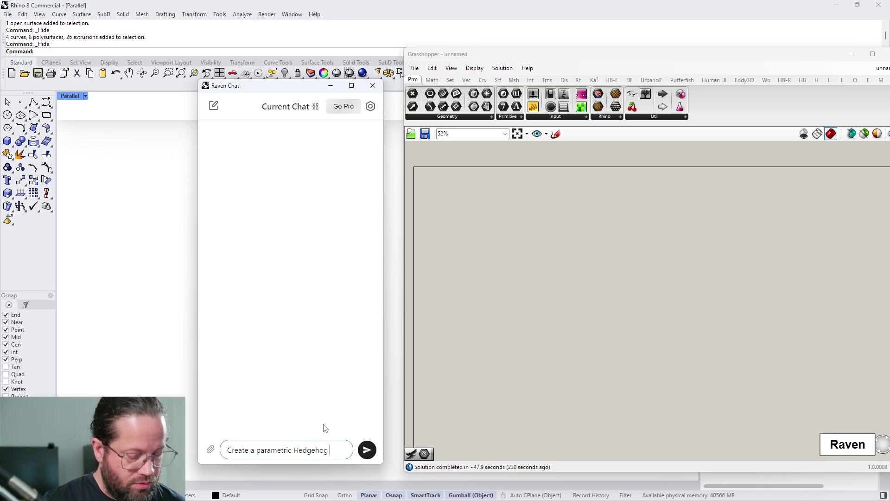
text( Tower using )
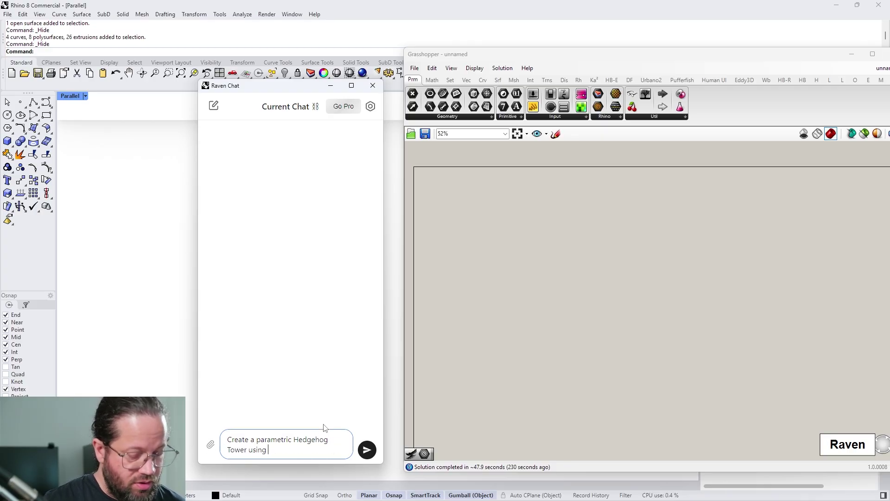
text(only native )
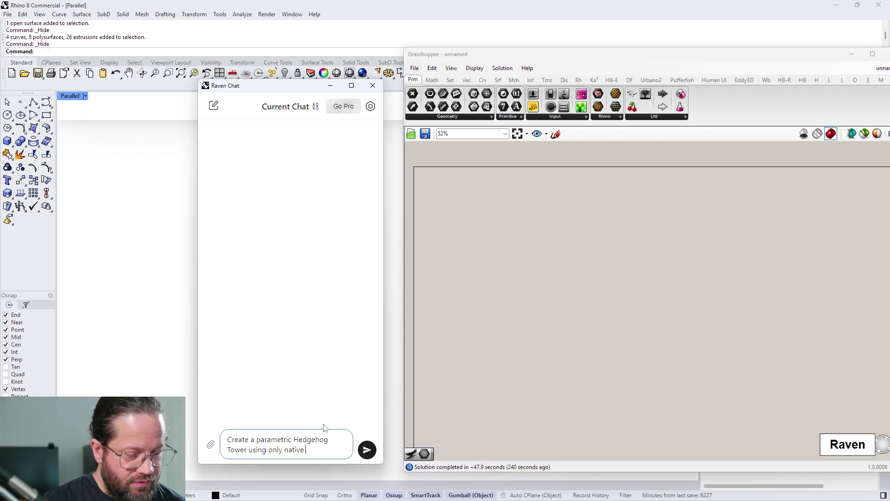
text(Grass)
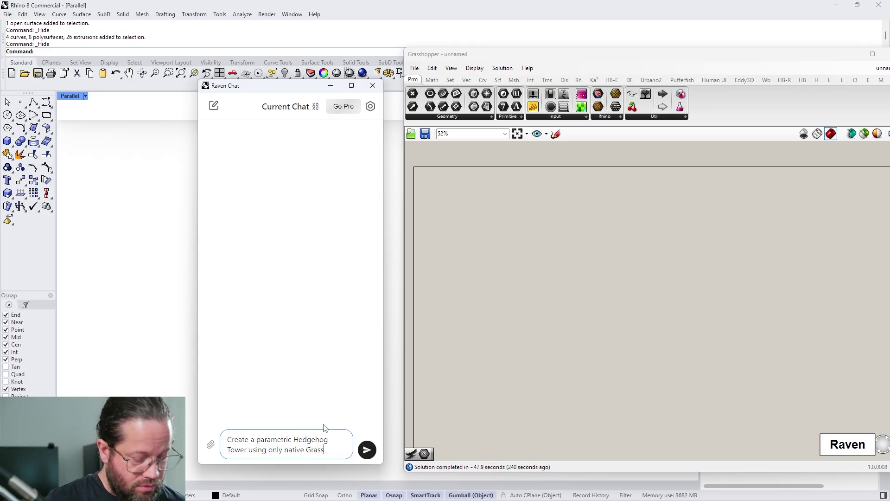
text(hopper compon)
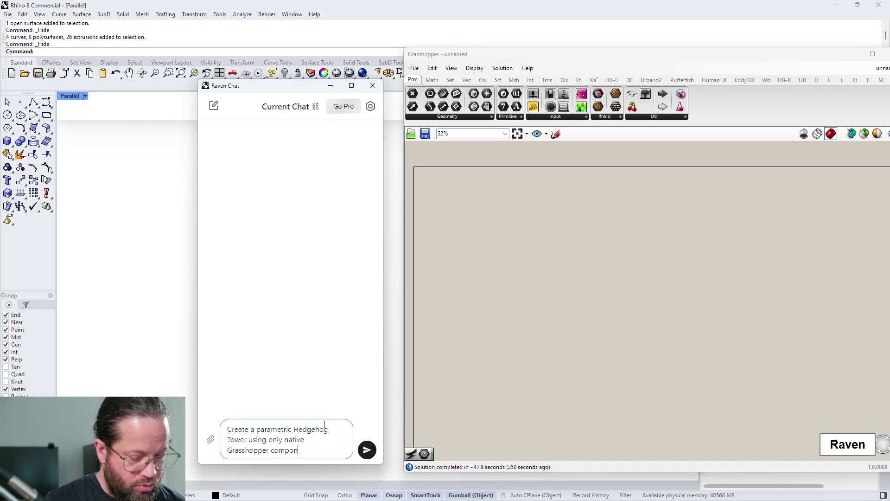
text(ents. Start)
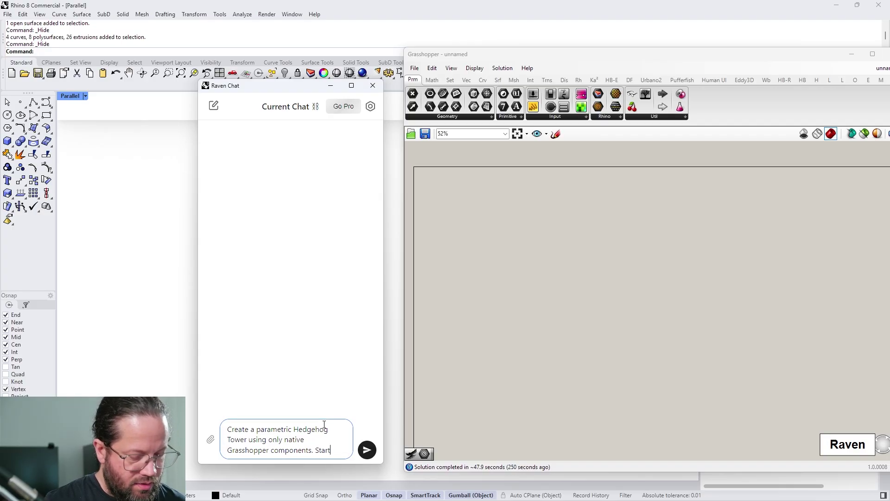
text( wit a c)
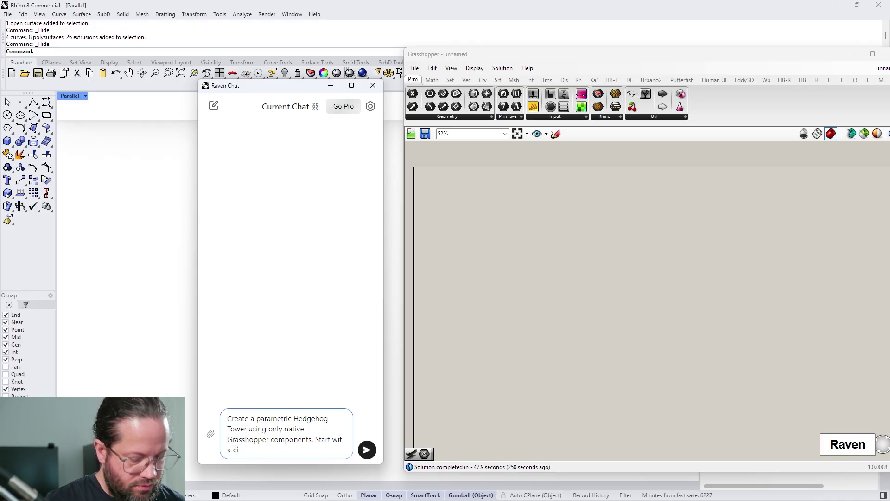
text(ircular base and extrude it into a tower wit)
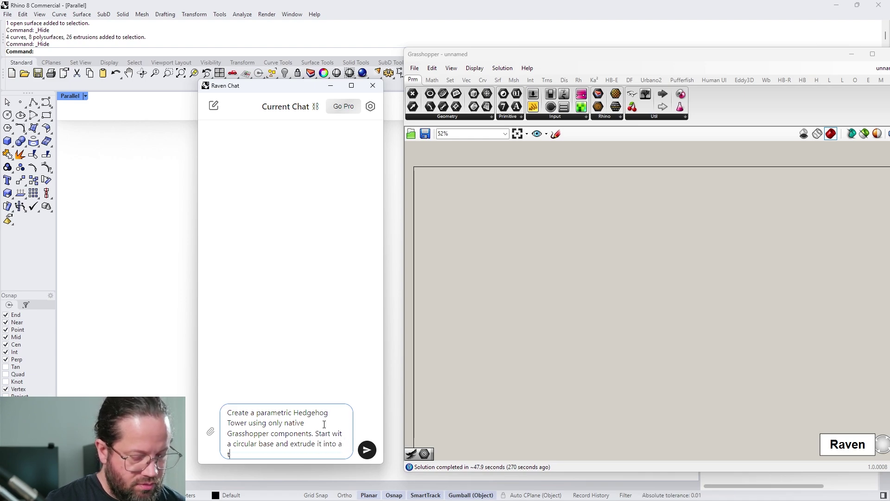
text(h a height silder. Subduvude)
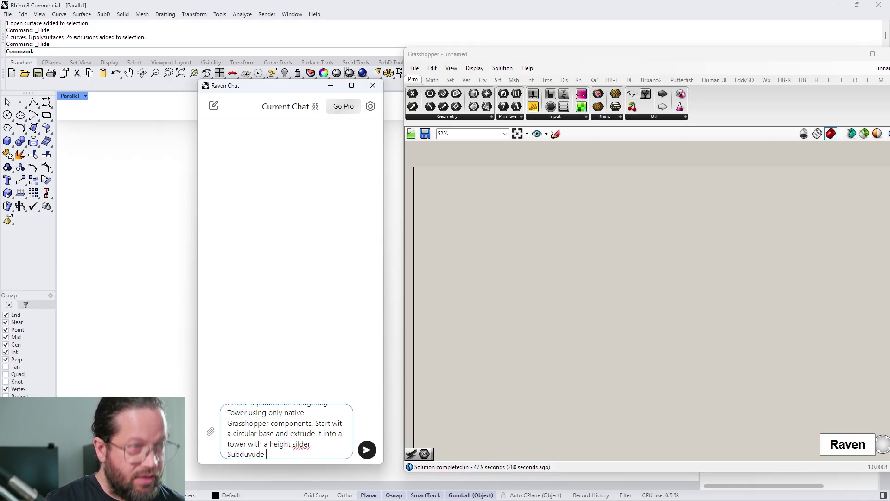
text(the tower vertically into levels control)
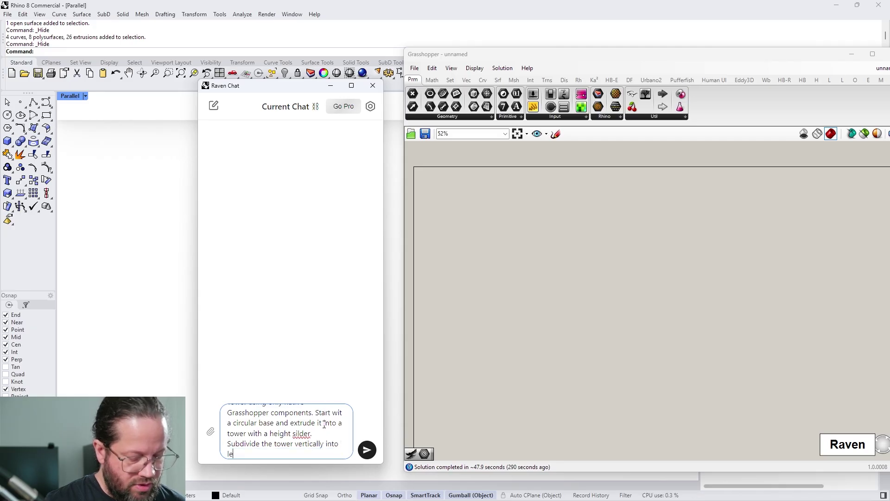
text(led by a seco)
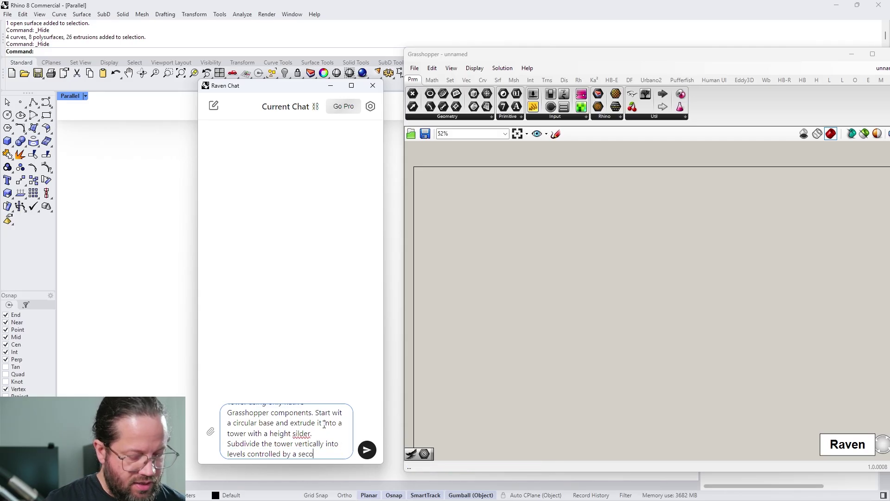
text(nd slider. At e)
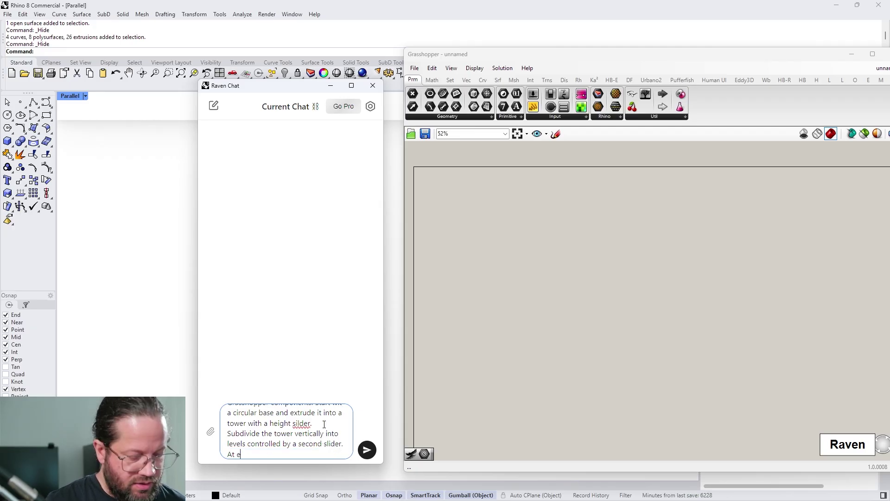
text(ach level, genera)
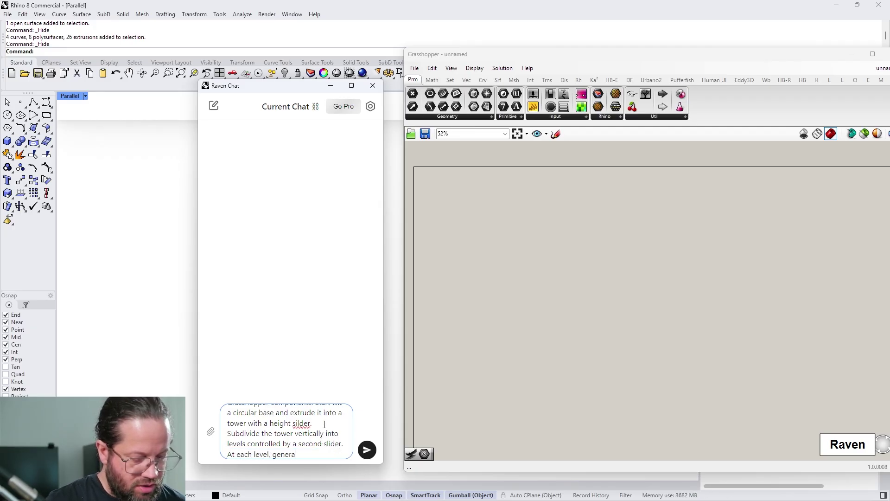
text(te outward-fa)
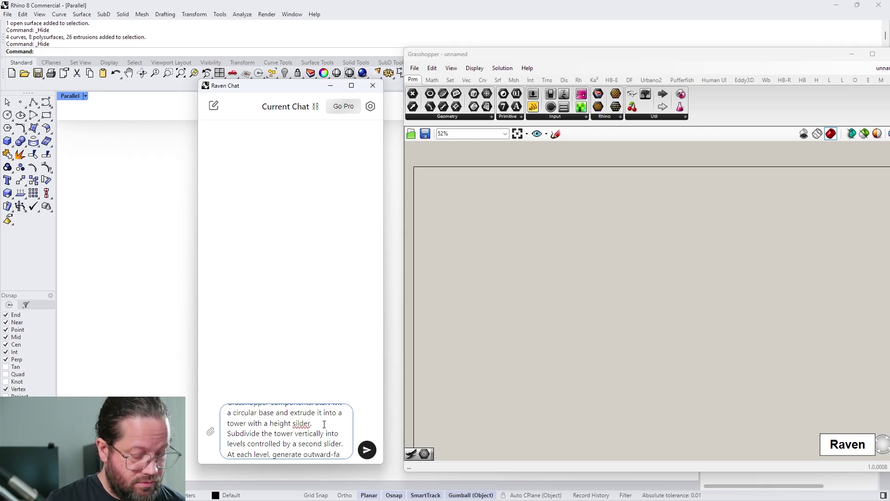
text(cing spikes by smaple)
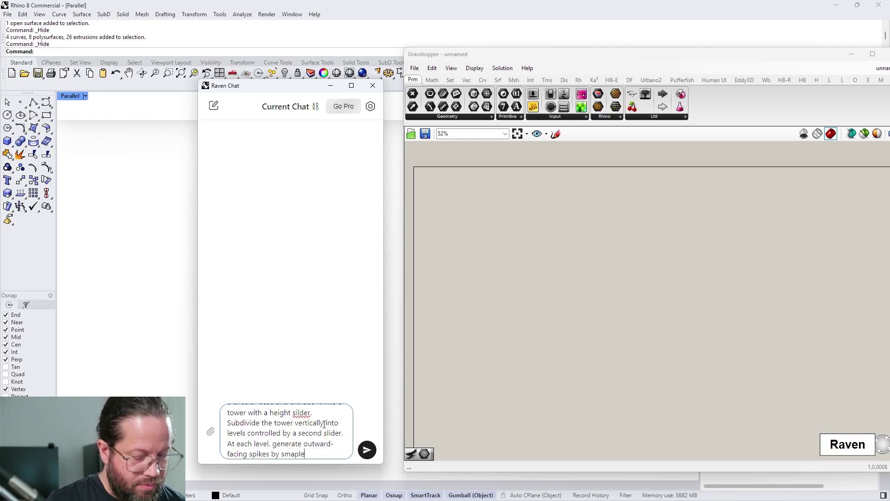
text(ing points on)
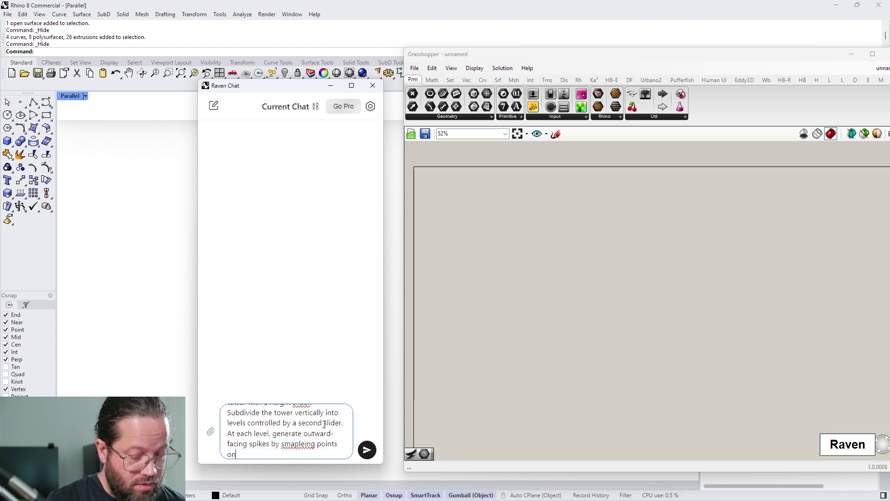
text( the façade. Use surfac)
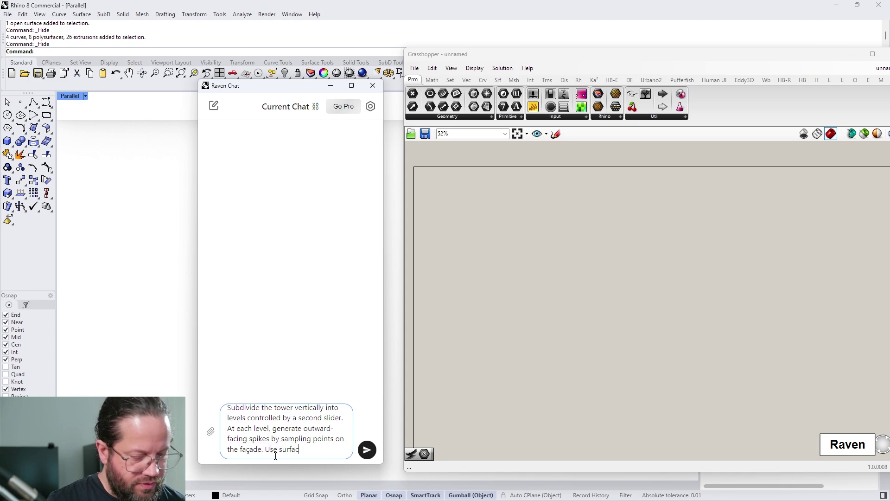
text(e normals to orient the )
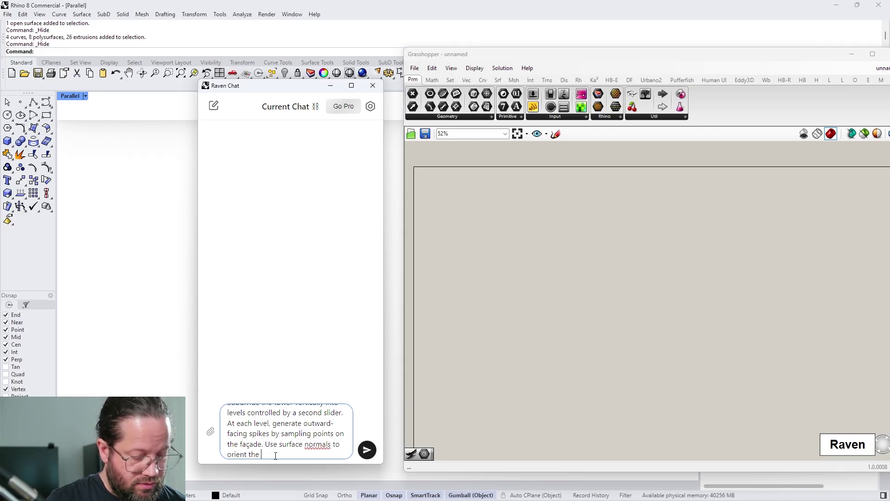
text(spikes.)
Add lines asking for outward-pointing cylinder spikes with randomized length and thickness, clearly grouped
key(Return)
text(Each sp)
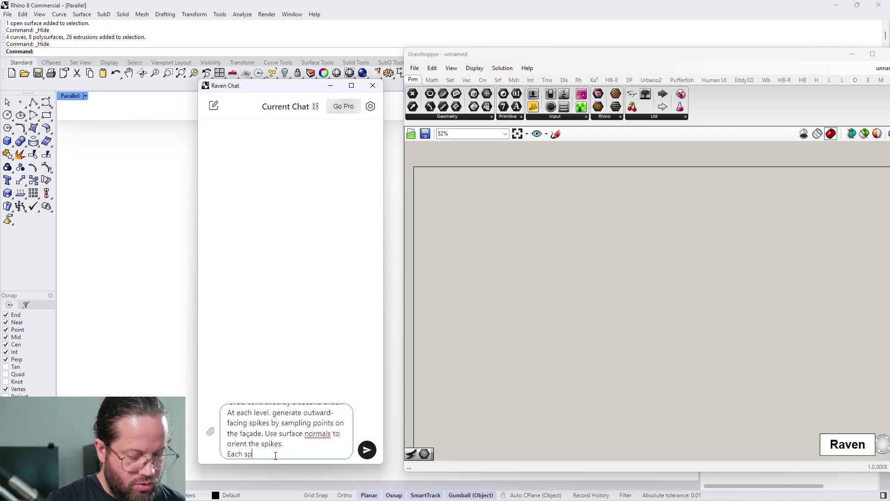
text(ike should be a cylinder wit random)
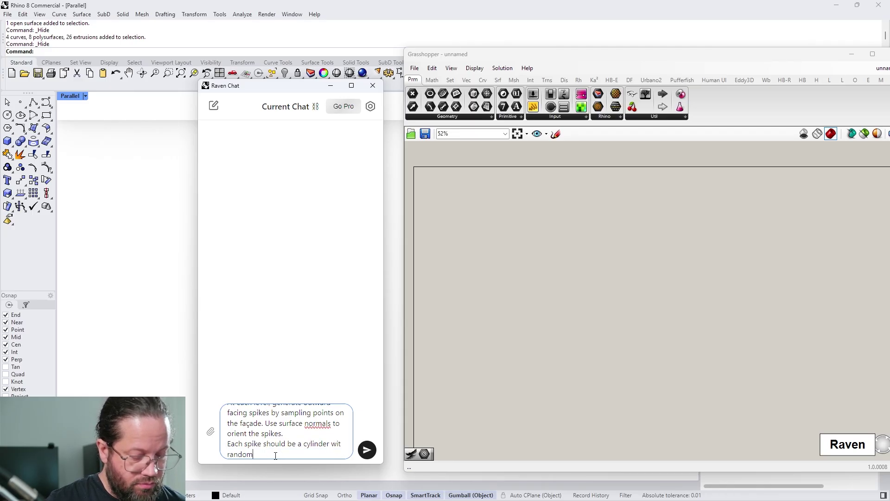
text(ized length and thickness, controlled)
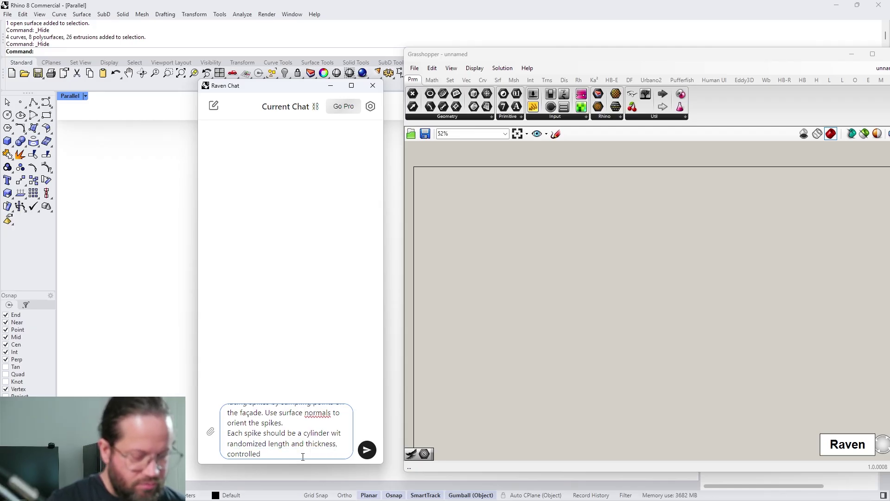
text( by a slider called 'Chaos)
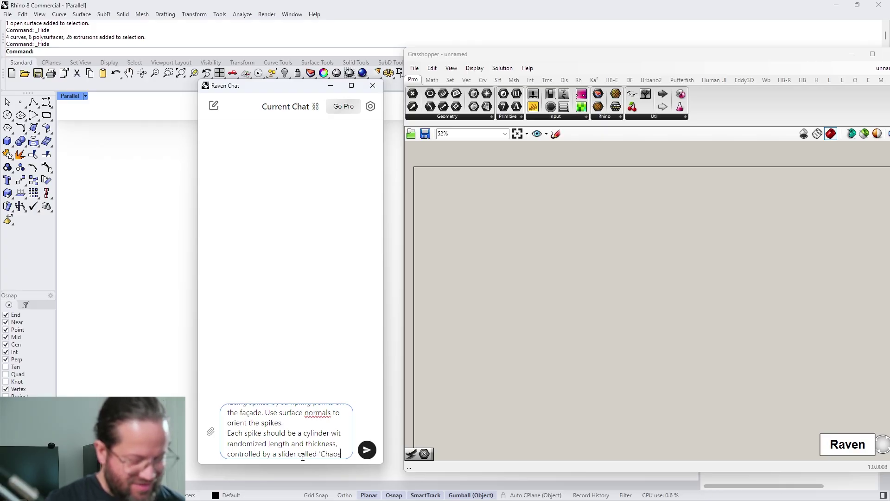
text('.)
key(shift+Return)
text(Make )
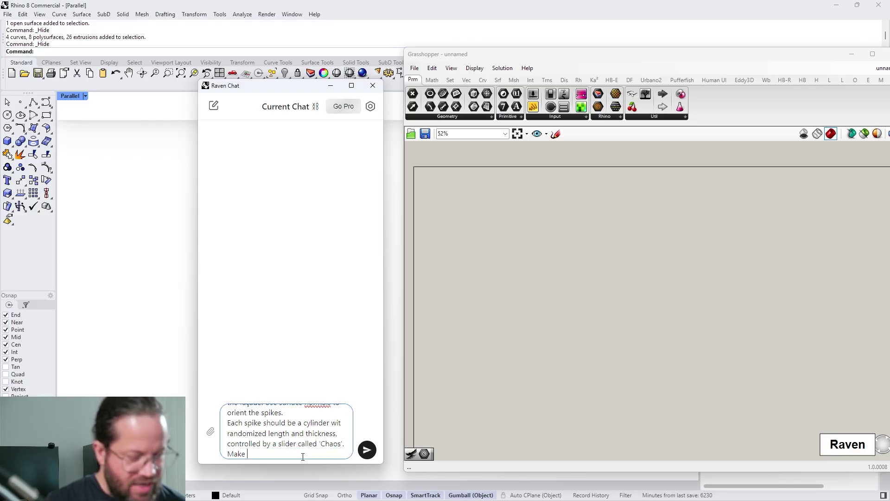
text(sure the s)
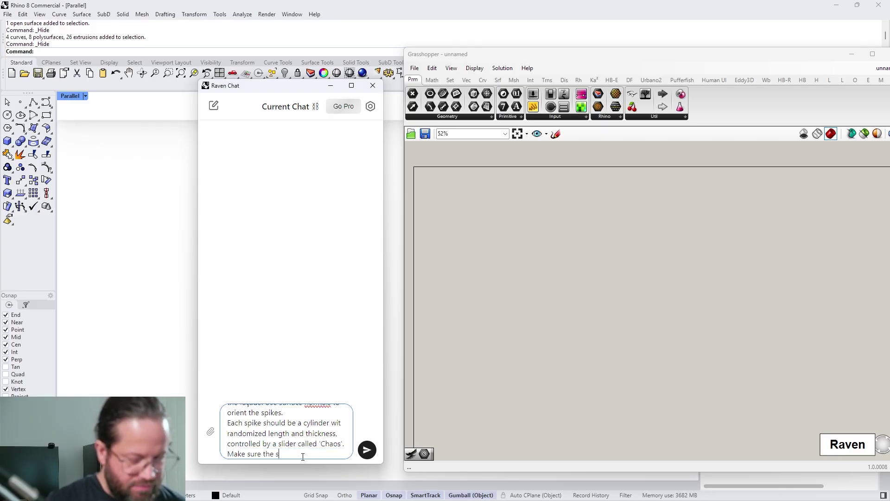
text(pikes arways point away)
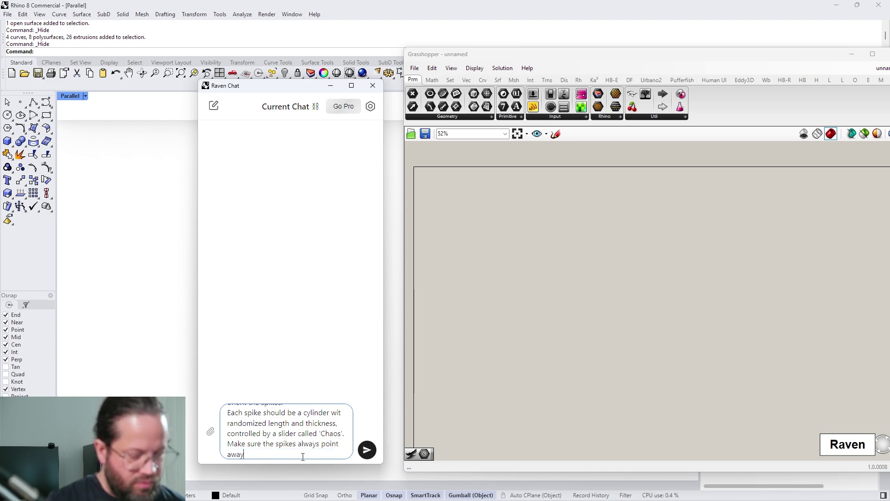
text( from the tower. Group each l)
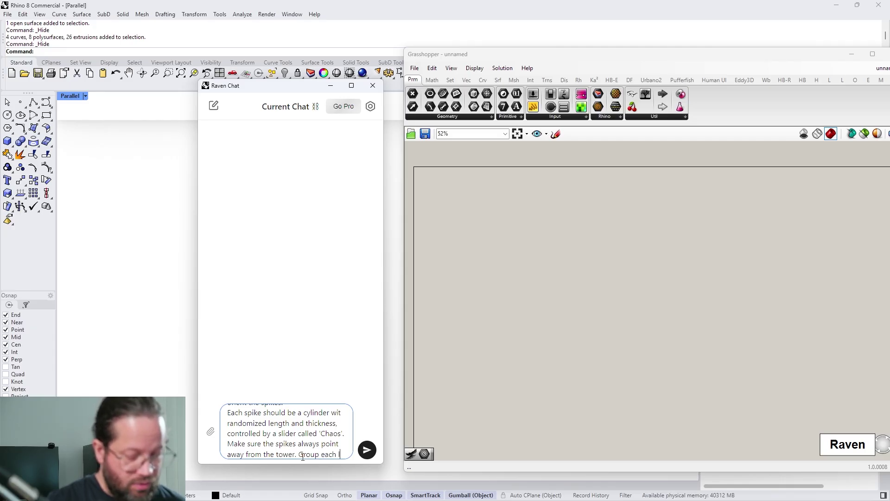
text(ogic block clear)
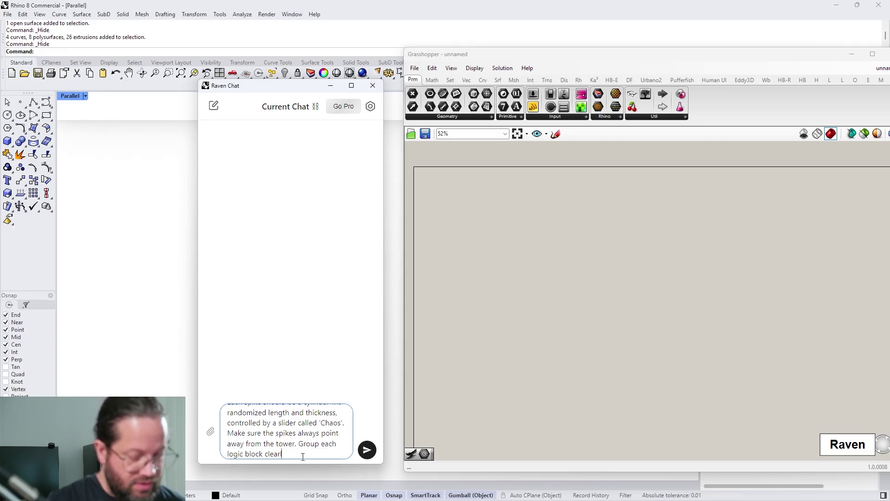
text(ly. keep the definit)
text(ion  clean)
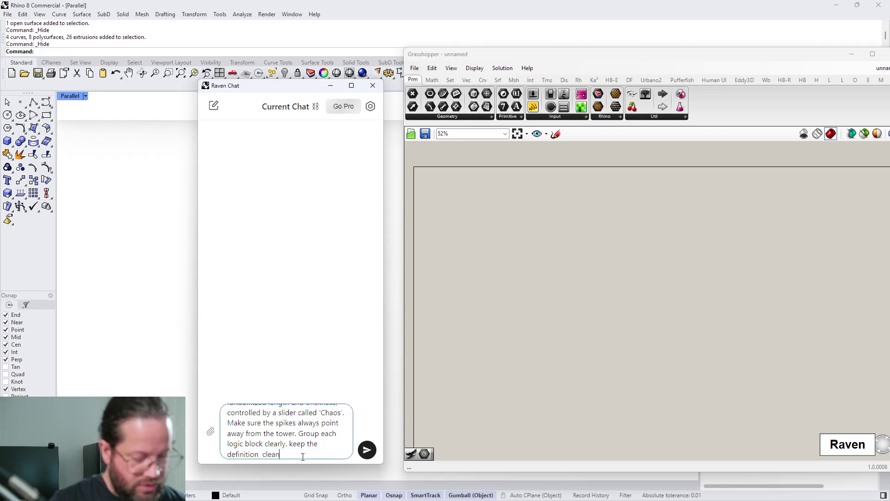
text( and compact)
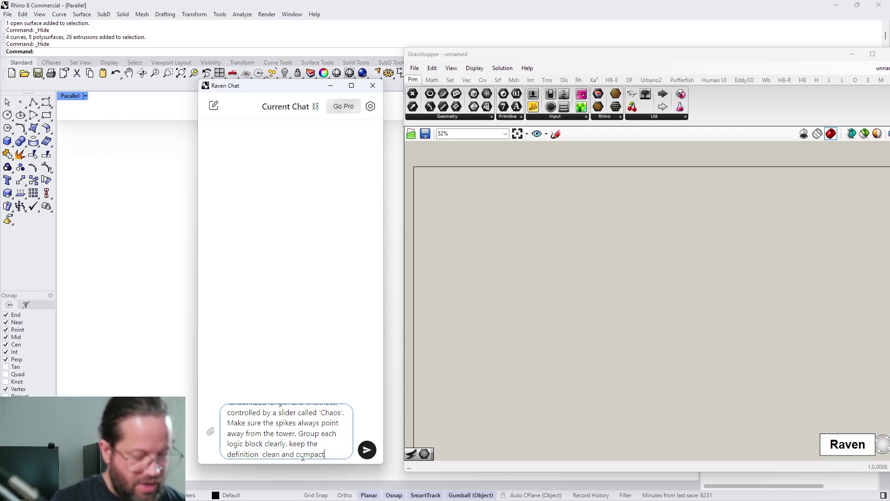
text(  and readable.)
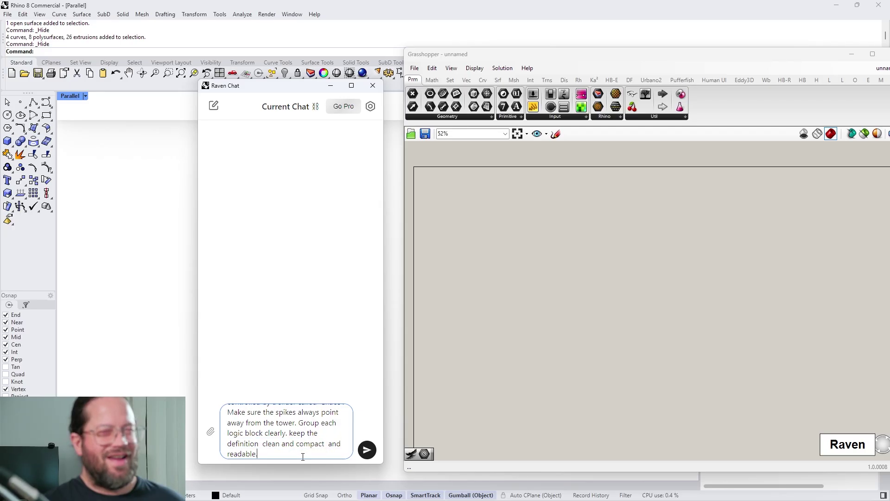
Send the Hedgehog Tower prompt and let Raven build the grouped spiked tower
click(367, 450)
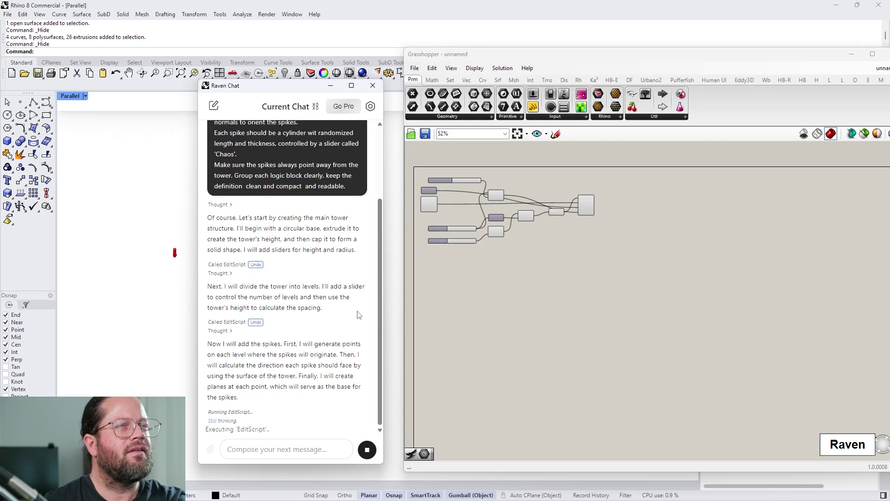
drag(278, 95, 366, 88)
scroll(173, 251, up, 15)
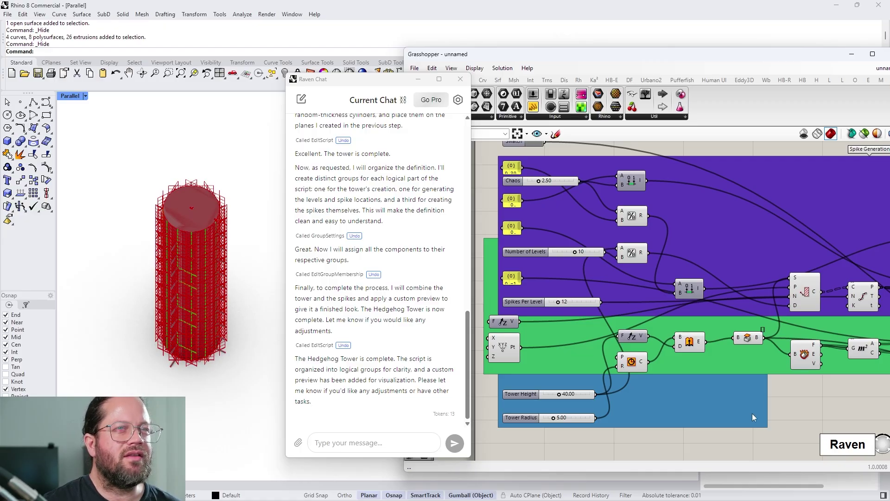
Close Raven Chat and move the blue Tower Generation group below the green group
click(692, 426)
scroll(719, 405, down, 5)
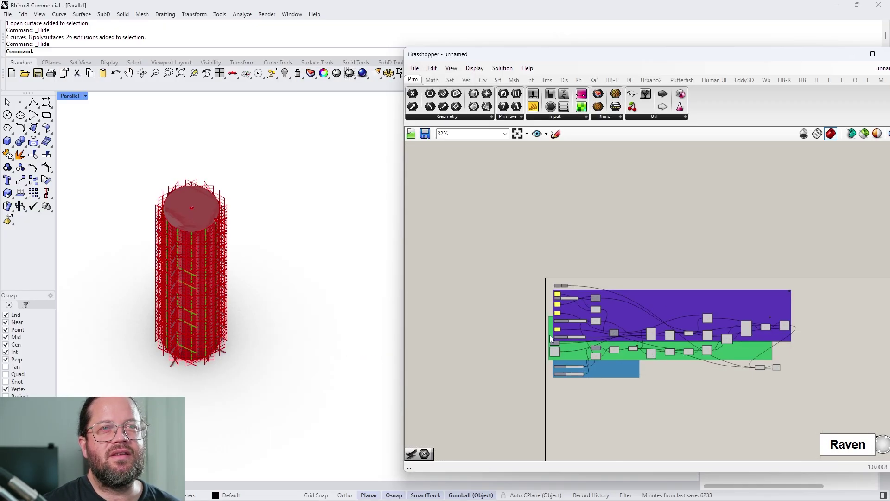
scroll(660, 370, up, 2)
scroll(593, 369, up, 3)
click(604, 338)
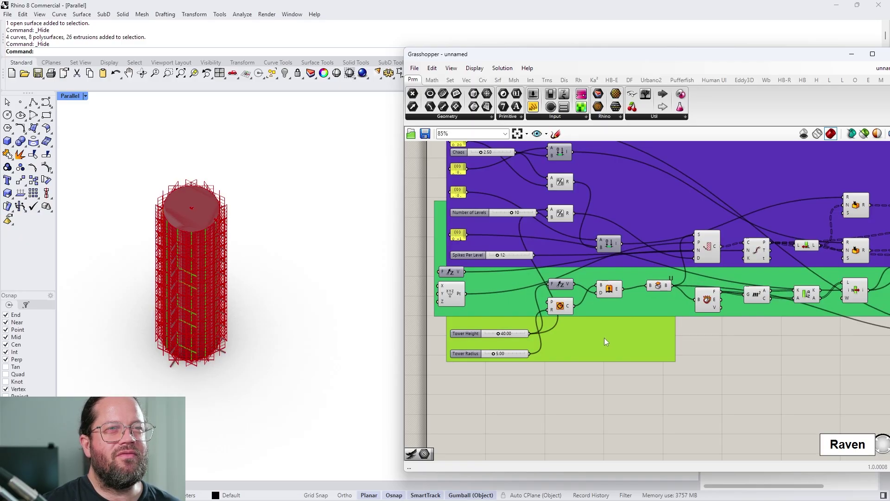
drag(604, 338, 614, 426)
scroll(603, 305, down, 4)
scroll(602, 305, up, 2)
drag(602, 345, 613, 401)
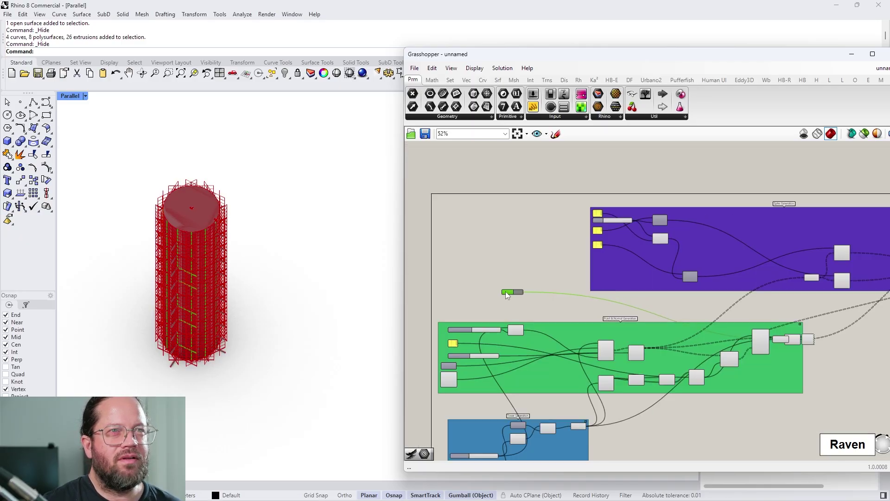
Reposition the Number of Levels and Chaos sliders within the definition
drag(506, 293, 743, 370)
scroll(750, 400, down, 2)
scroll(577, 324, up, 5)
drag(593, 327, 570, 302)
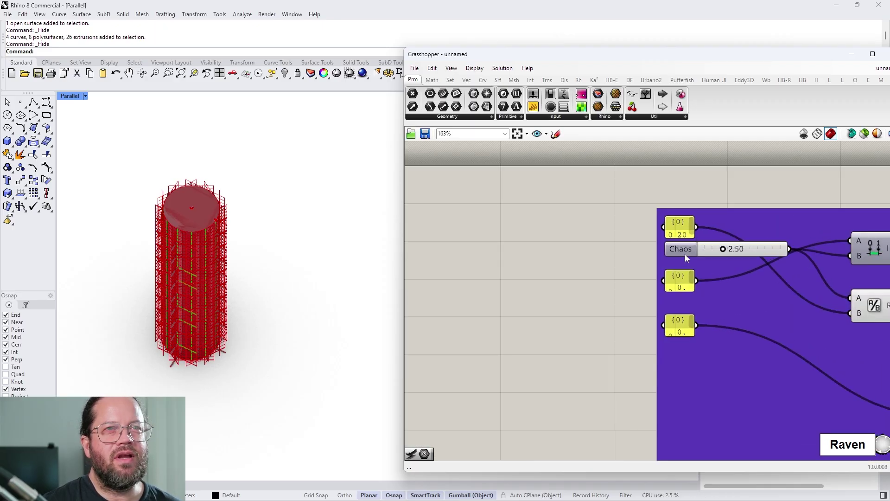
drag(685, 254, 452, 263)
scroll(547, 252, down, 5)
scroll(569, 265, down, 1)
scroll(626, 285, up, 3)
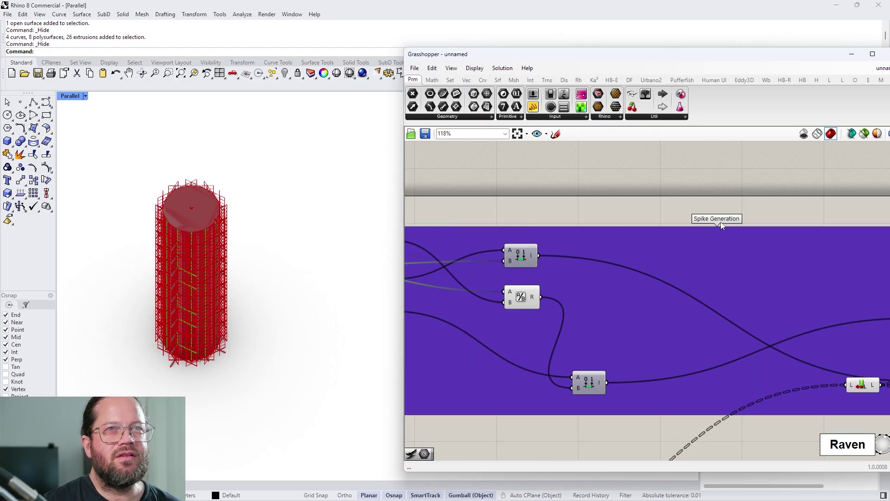
scroll(710, 227, down, 3)
scroll(598, 321, up, 2)
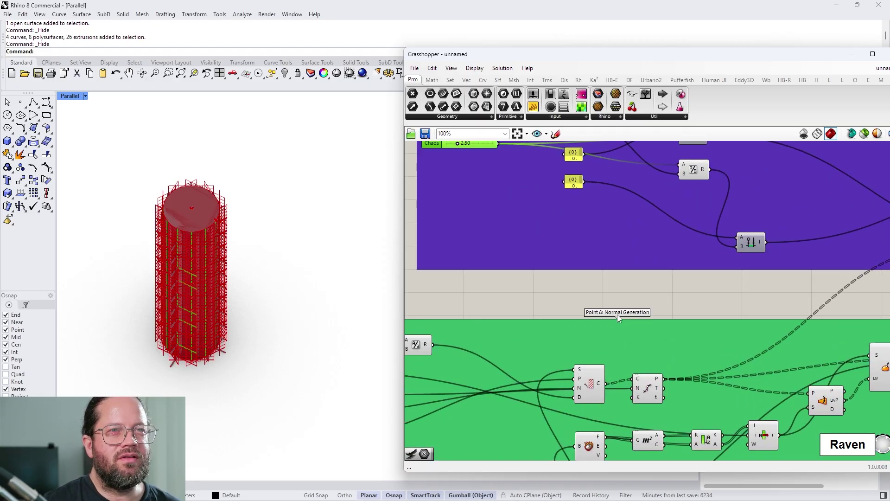
scroll(650, 290, down, 4)
scroll(545, 393, up, 3)
scroll(545, 393, up, 2)
scroll(583, 313, down, 3)
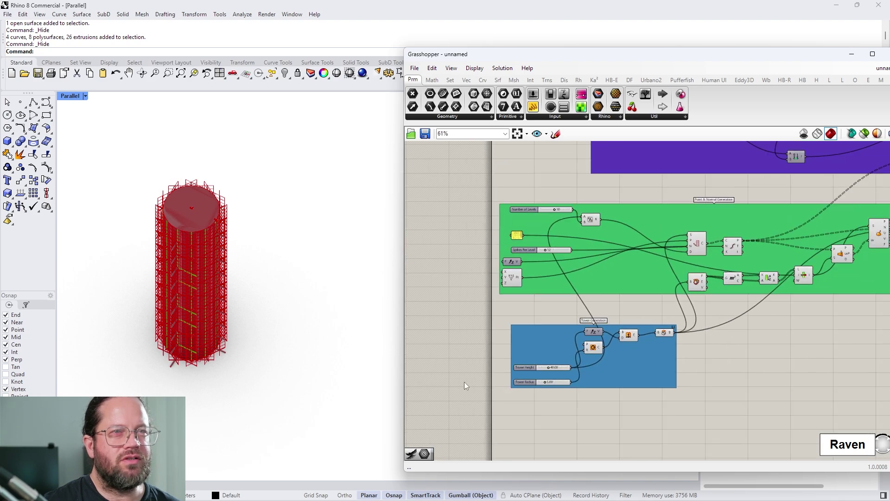
scroll(204, 248, up, 3)
scroll(600, 344, up, 4)
Select the tower's Circle, Extrude and Cap components
click(604, 343)
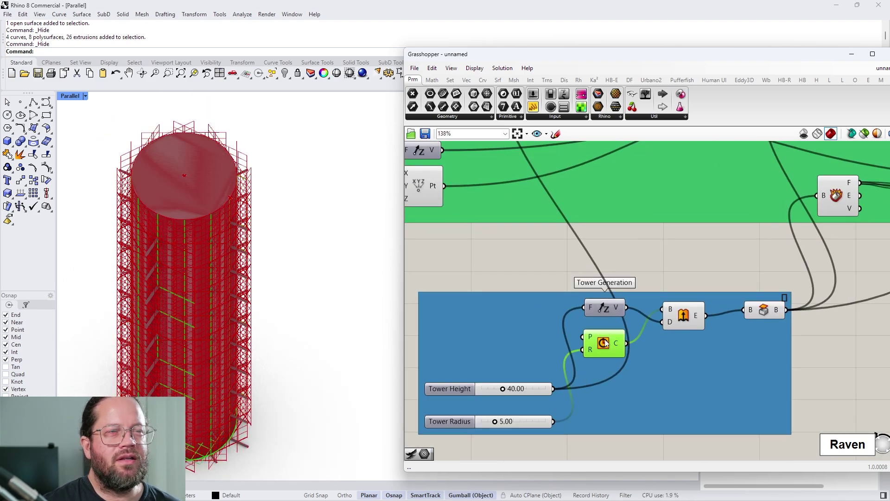
click(684, 316)
click(764, 309)
scroll(648, 251, down, 3)
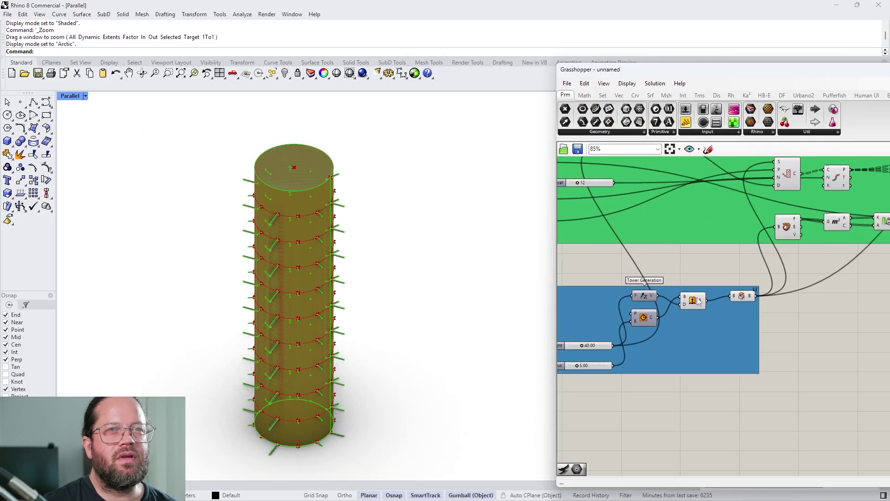
Turn on Preview for the Cap component to show the capped tower
right_click(695, 302)
click(718, 318)
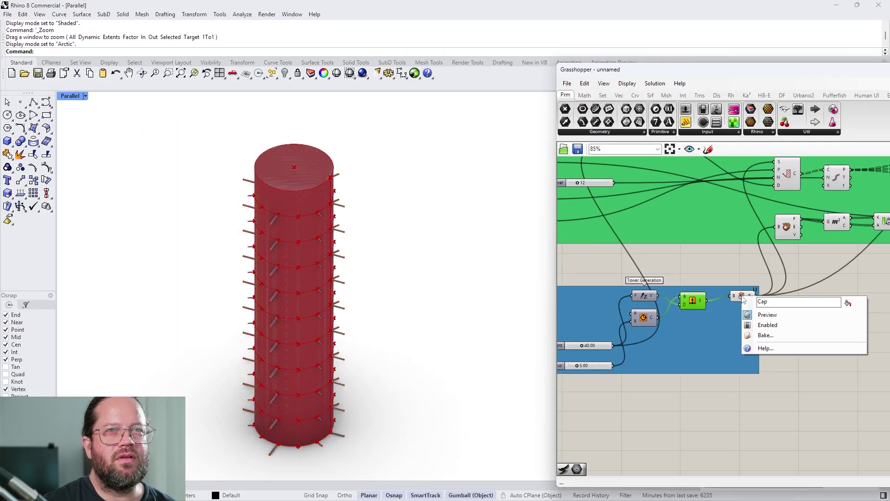
click(742, 296)
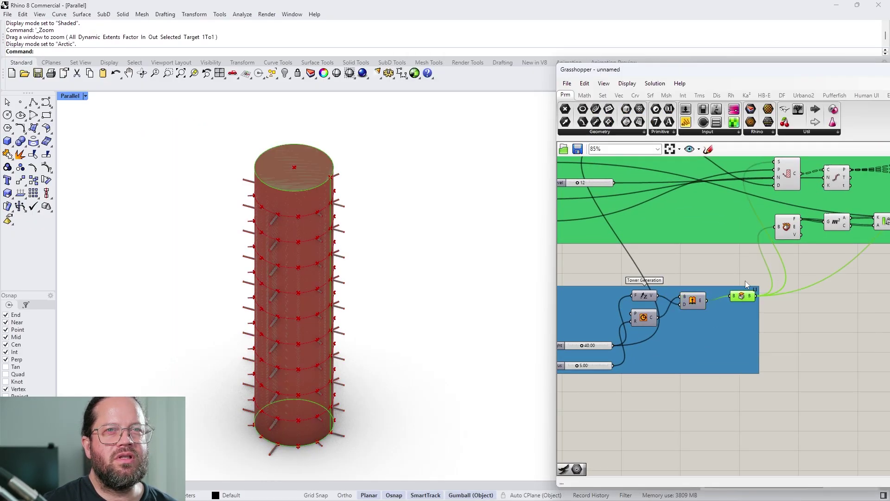
right_click(742, 296)
click(762, 313)
scroll(688, 327, up, 3)
Set Tower Height 36.34, Tower Radius 4.86 and 38 Spikes Per Level
mouse_move(677, 325)
mouse_down()
mouse_move(670, 330)
mouse_move(676, 327)
mouse_up()
mouse_move(678, 359)
mouse_down()
mouse_move(666, 360)
mouse_move(686, 360)
mouse_up()
drag(676, 326, 691, 327)
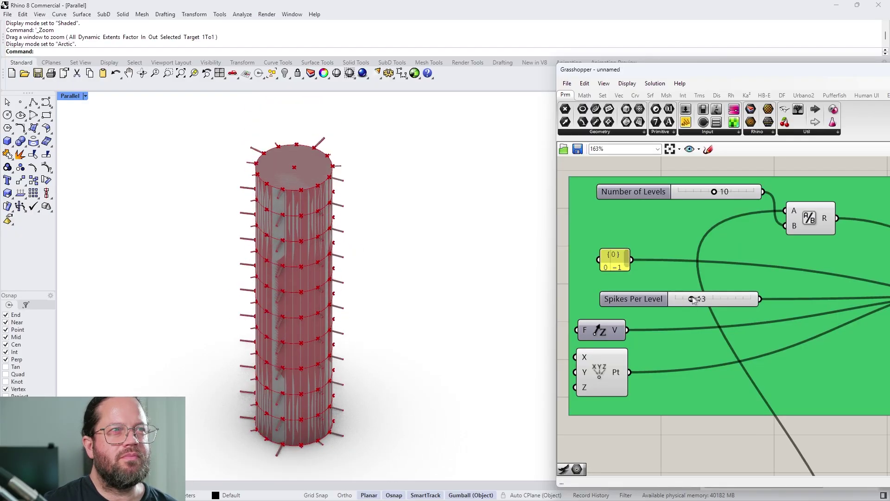
drag(693, 298, 738, 298)
Set the green group's Number of Levels slider to 19
scroll(658, 362, down, 1)
scroll(657, 362, down, 5)
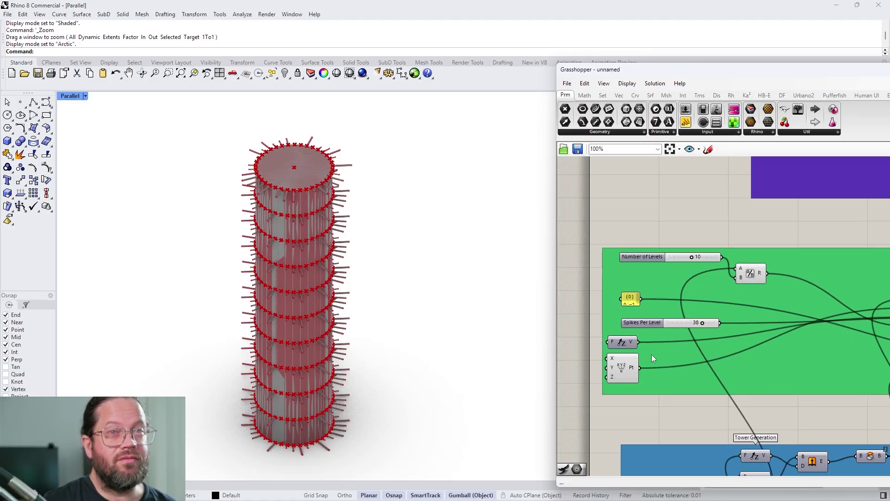
scroll(741, 350, up, 2)
scroll(760, 330, down, 2)
scroll(837, 276, up, 5)
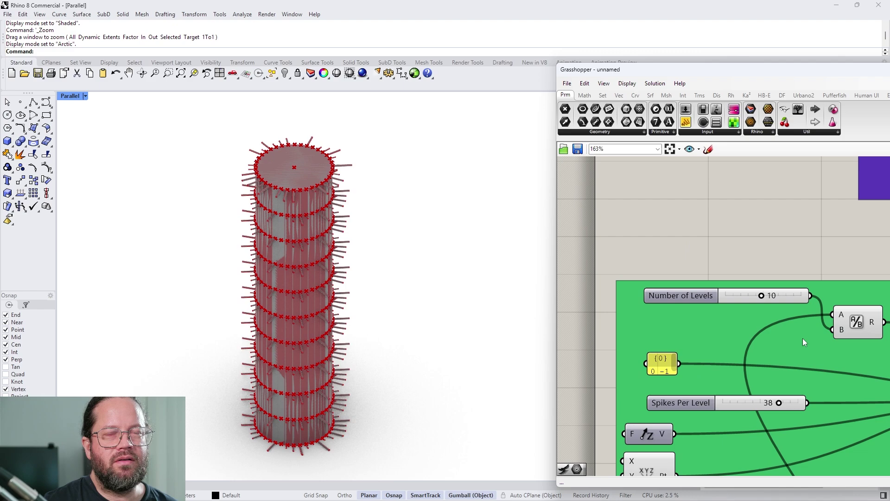
drag(776, 295, 798, 298)
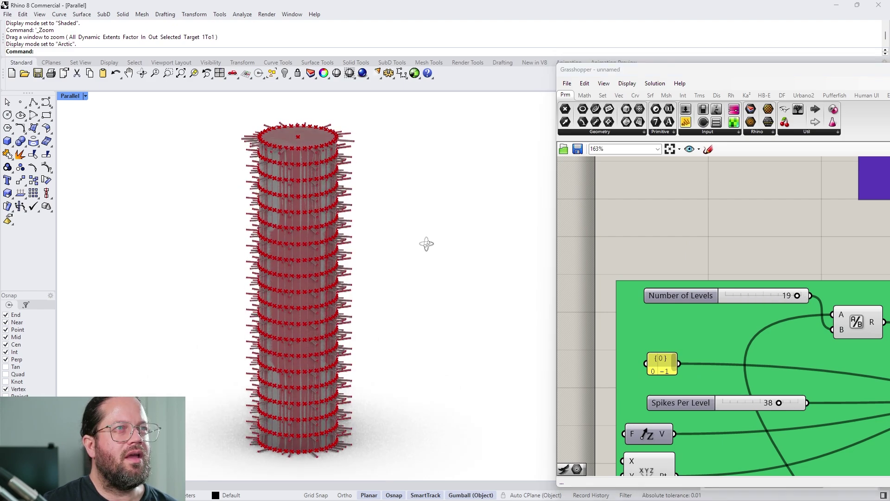
Raise the purple group's Chaos slider from 2.50 to 6.84 for longer, irregular spikes
scroll(324, 182, up, 4)
scroll(748, 253, down, 3)
scroll(686, 285, up, 5)
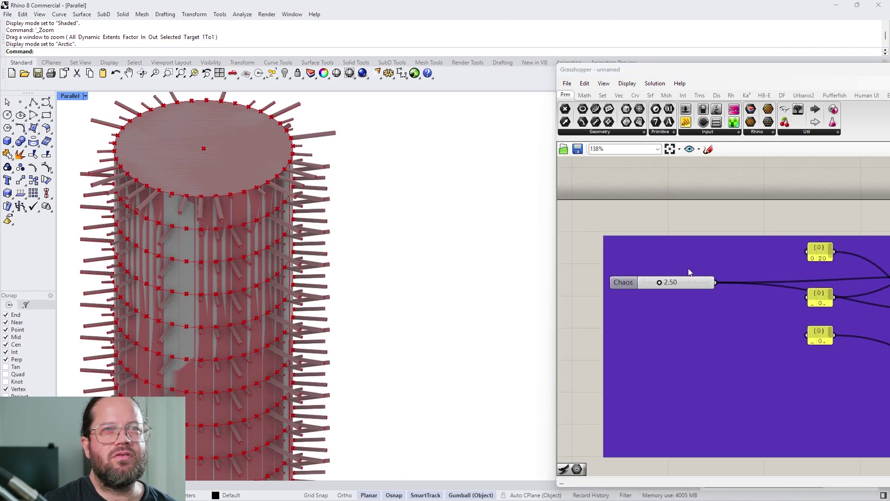
drag(668, 285, 708, 285)
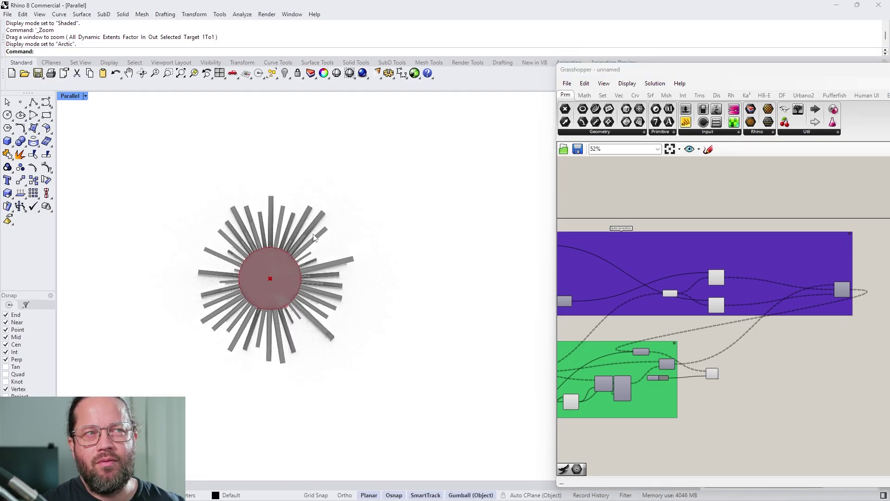
Ease the Chaos slider back from 8.61 to 5.09 to calm the spikes
right_drag(268, 219, 296, 113)
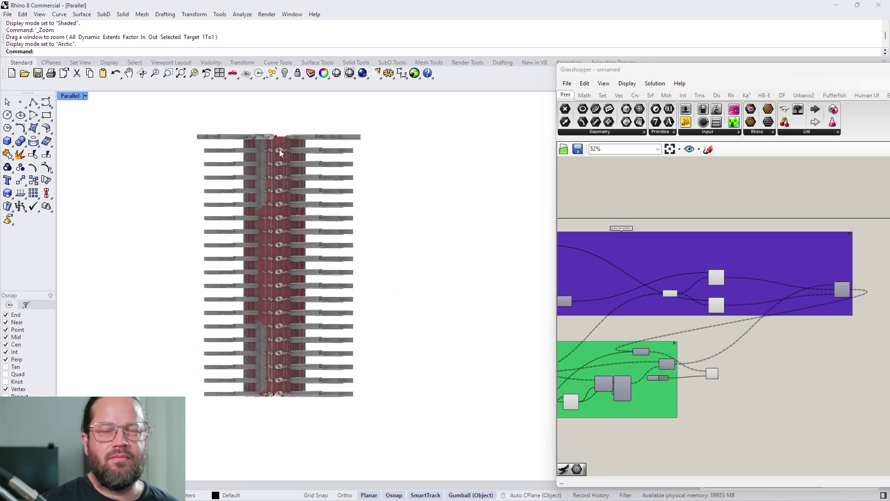
scroll(760, 345, up, 5)
click(767, 306)
scroll(767, 306, down, 3)
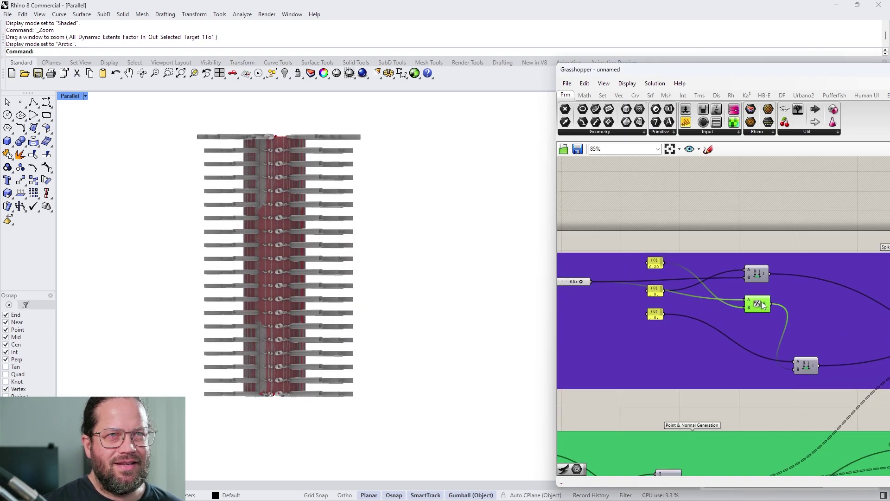
scroll(624, 290, up, 4)
drag(685, 284, 648, 283)
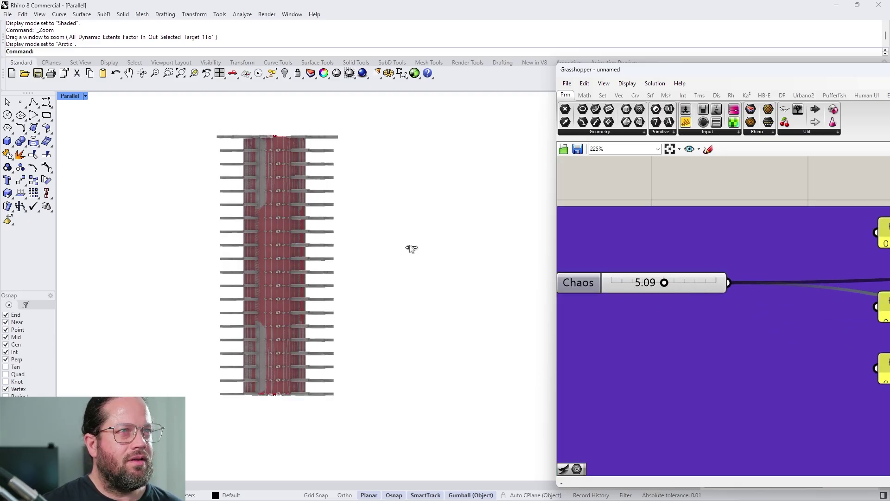
Orbit the viewport to an oblique overhead view of the calmer tower
right_drag(412, 249, 266, 169)
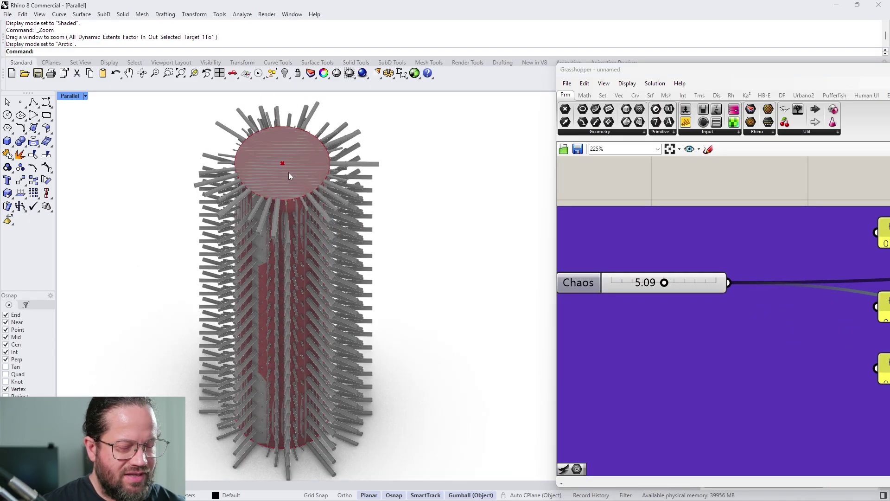
right_drag(330, 269, 324, 278)
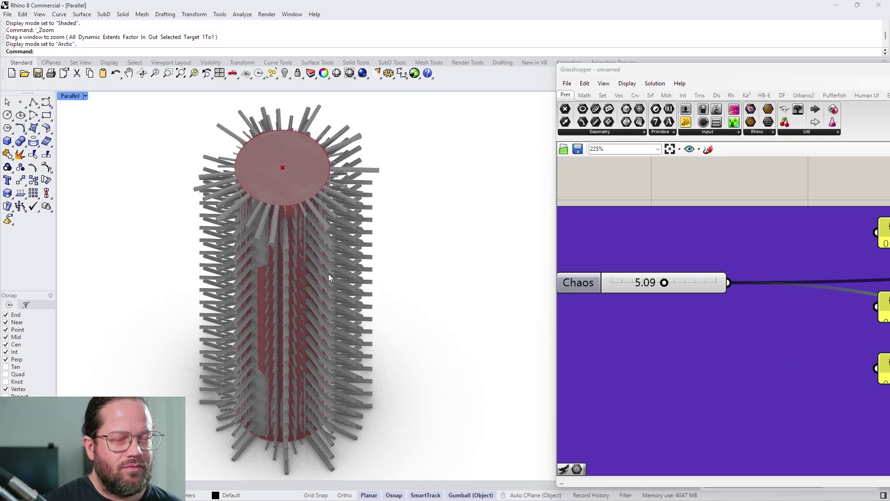
scroll(696, 363, down, 10)
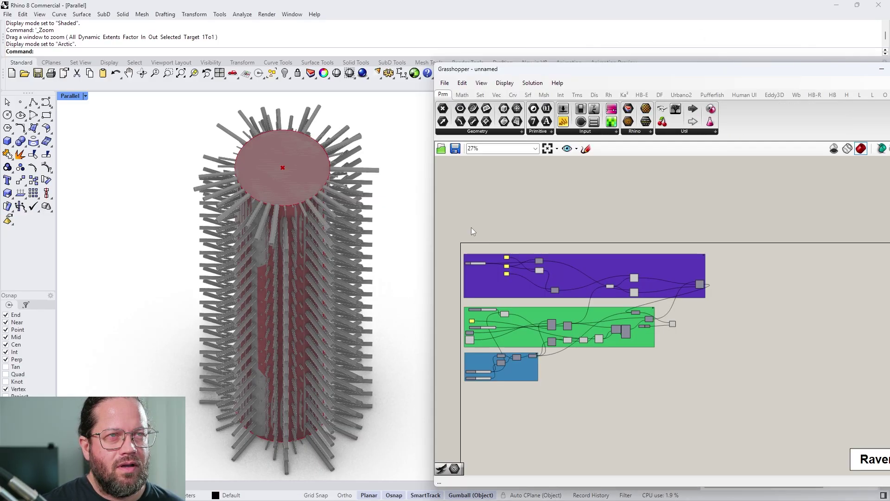
Window-select the entire tower definition, shift it slightly right and down, then deselect it
drag(461, 224, 741, 431)
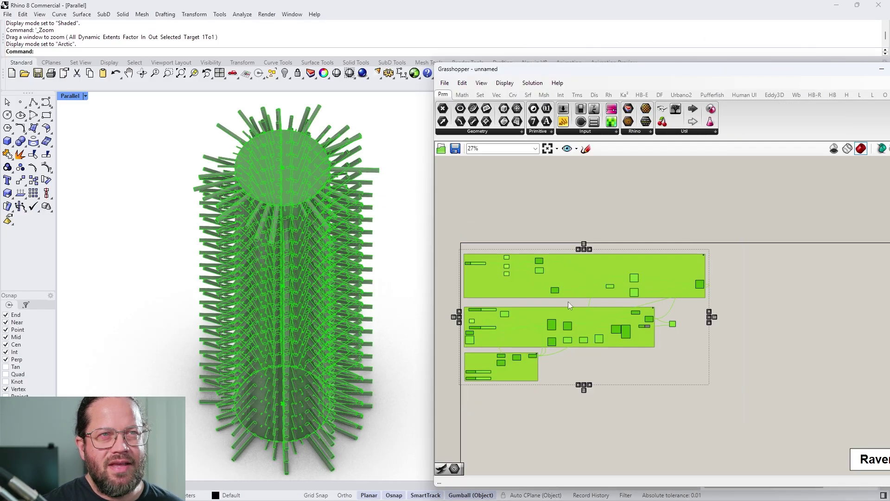
drag(580, 263, 594, 269)
click(748, 329)
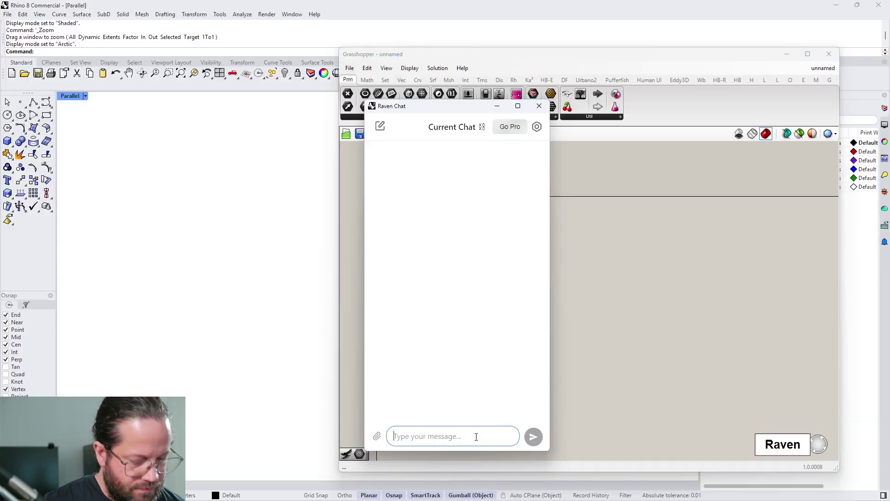
Type a Raven prompt for recursive surface subdivision using only native Grasshopper components
text(Create a recursive subd)
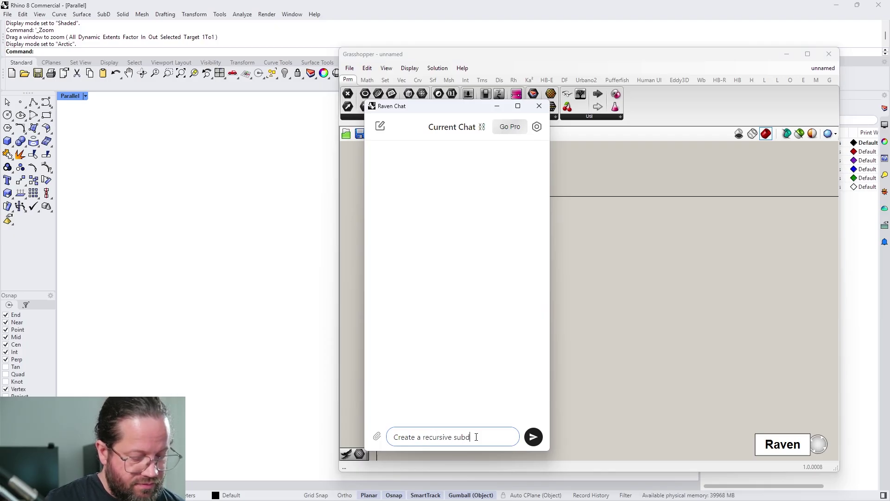
text(ivision system for a s)
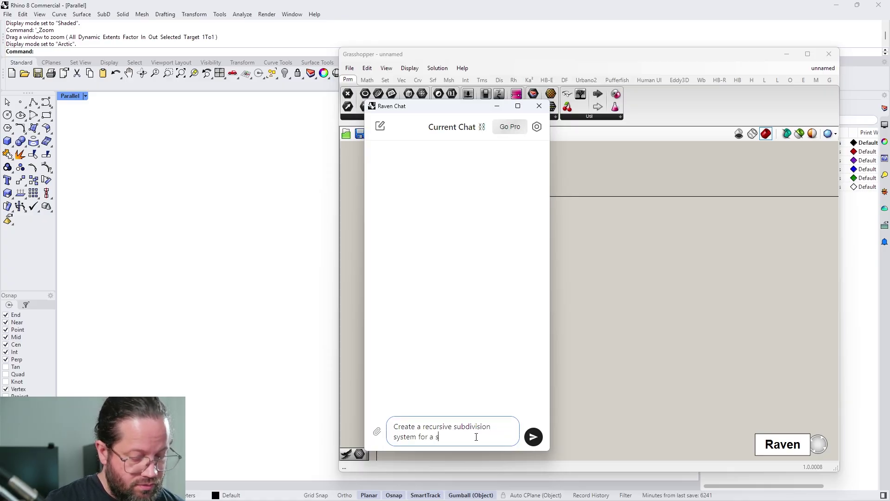
text(urface using)
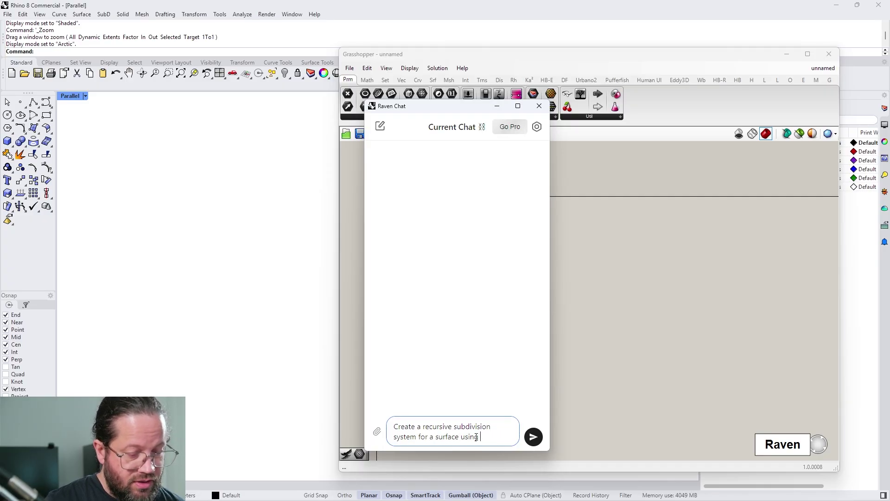
text( only native Grass)
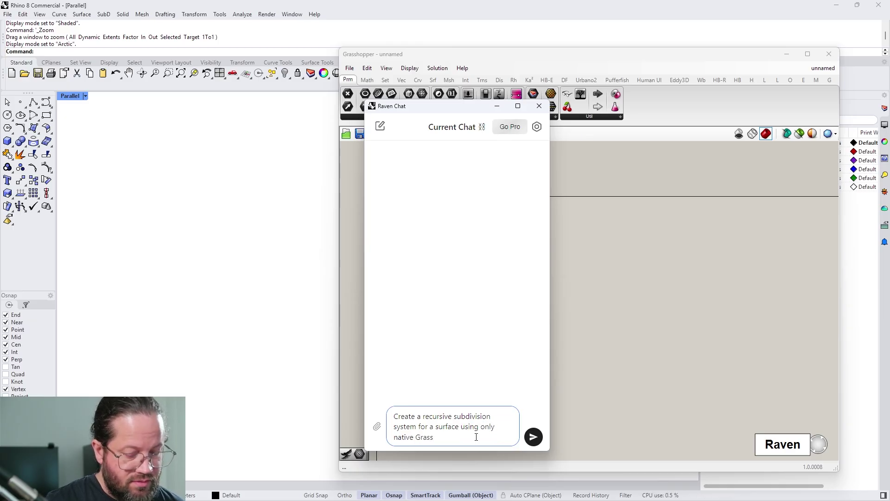
text(hoper comp)
text(onents. Start)
text( with a base surfa)
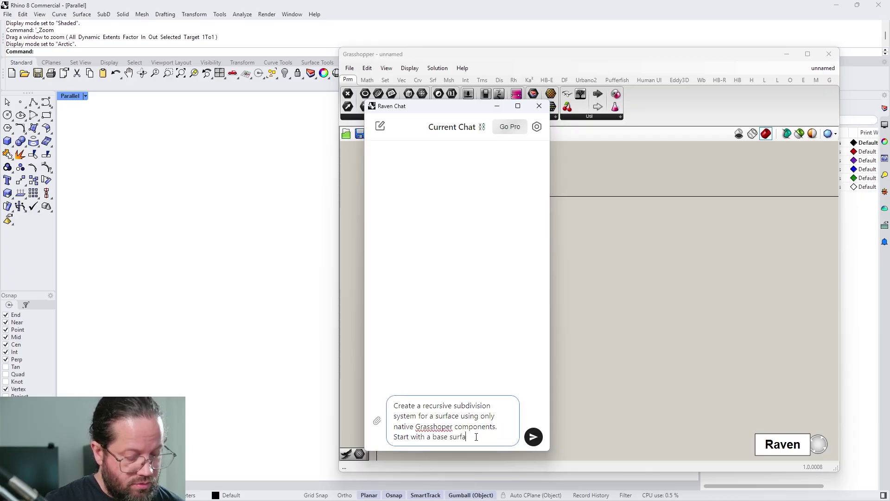
text(ce, ideally a )
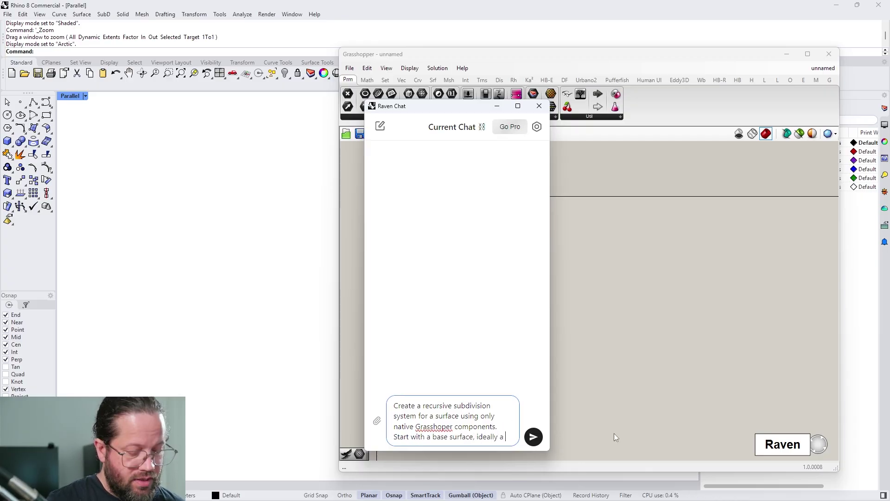
text(topograp)
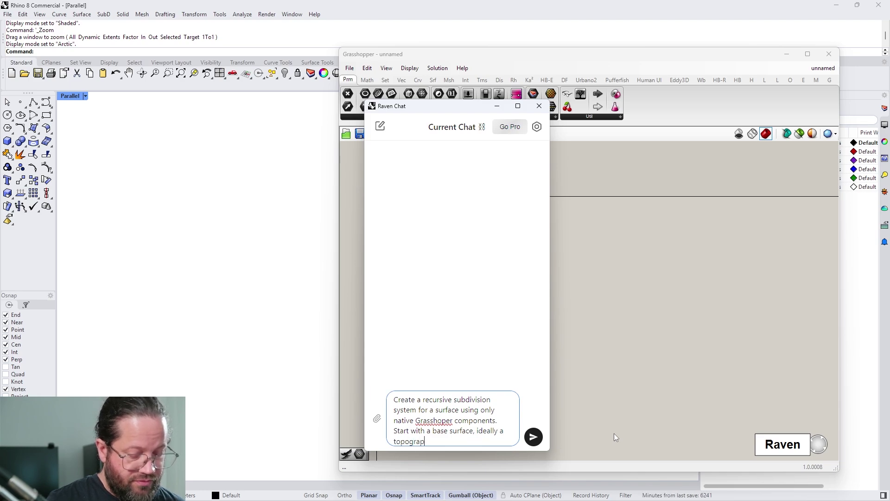
text(hy. Subdived )
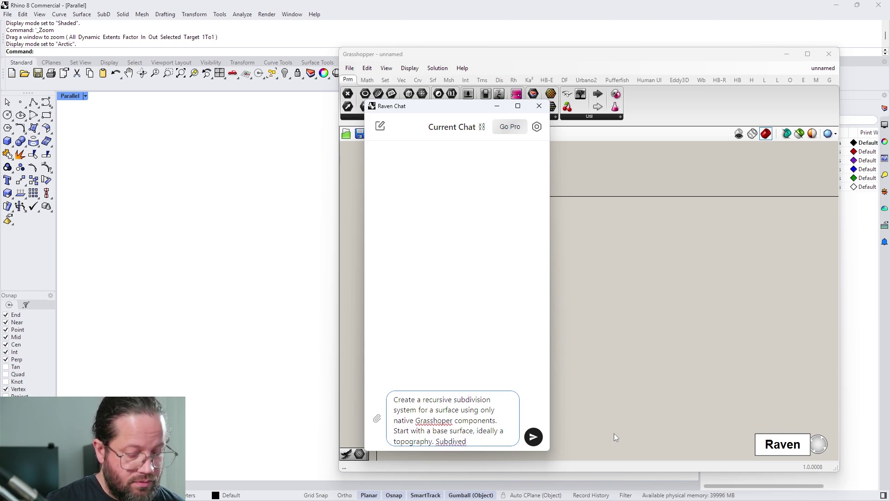
text(it into for)
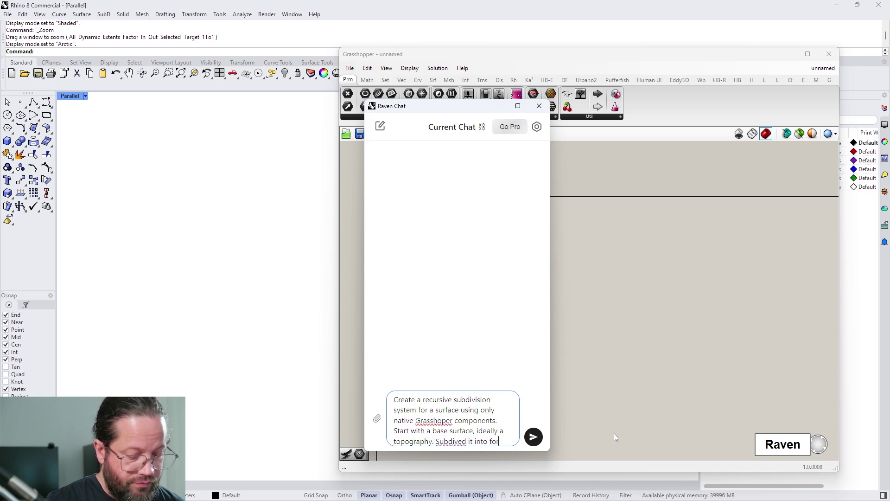
text( smaller)
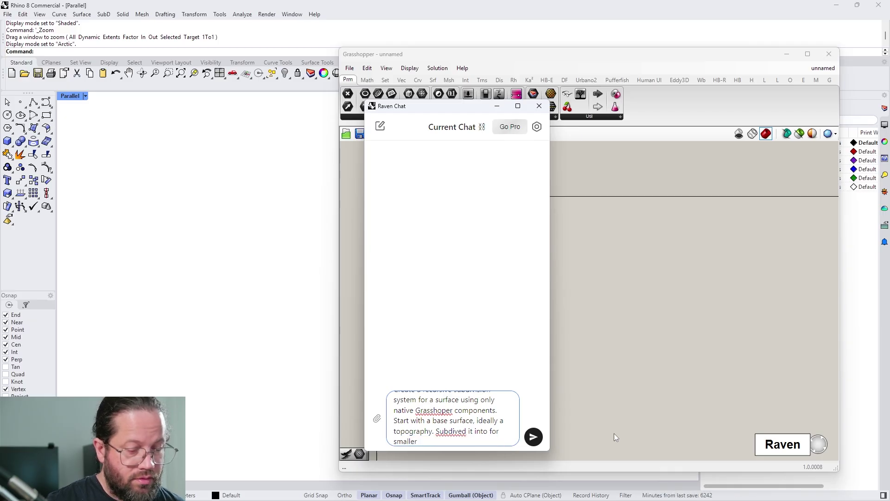
text( surfaces. For each)
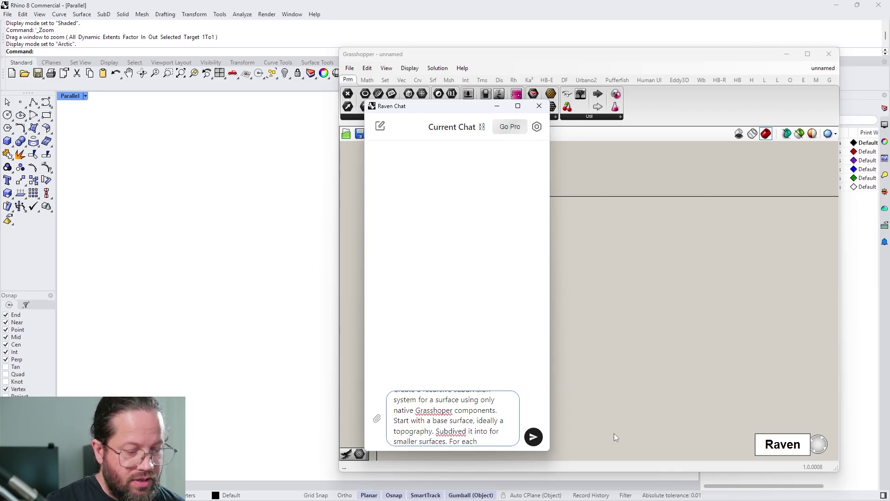
text( resulting )
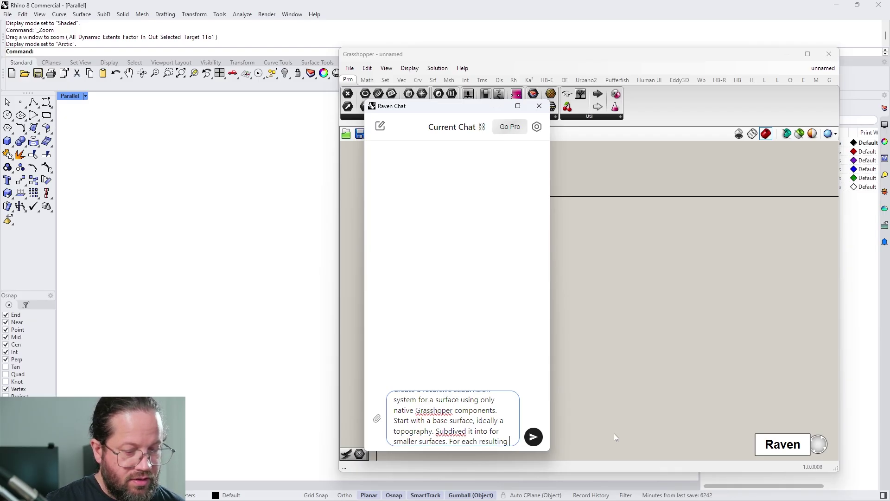
text(surace, check if)
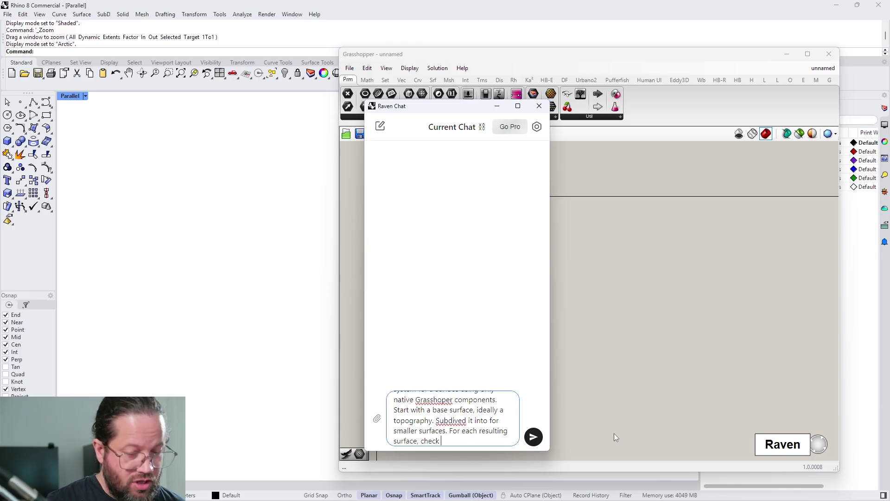
text( its a)
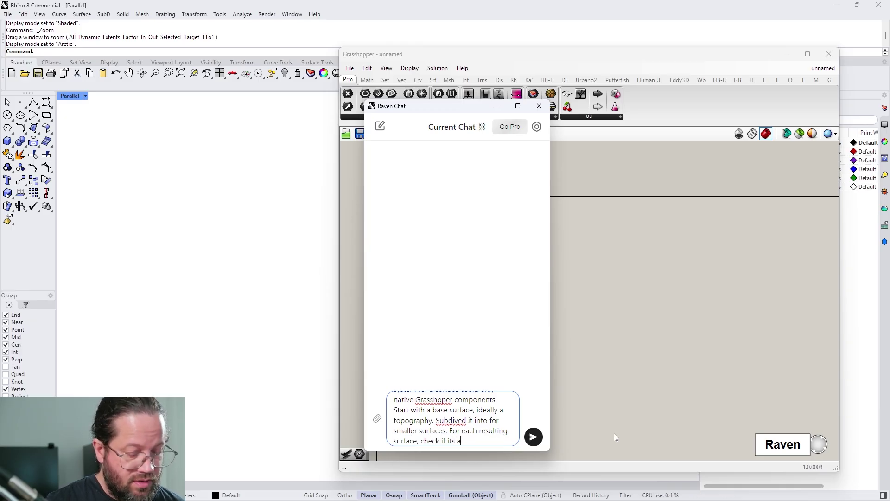
text(rea is bleow )
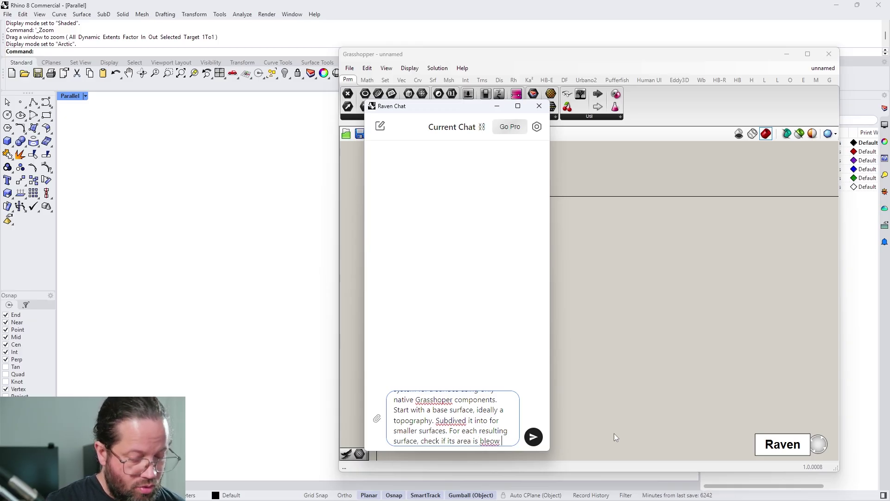
text(2.5)
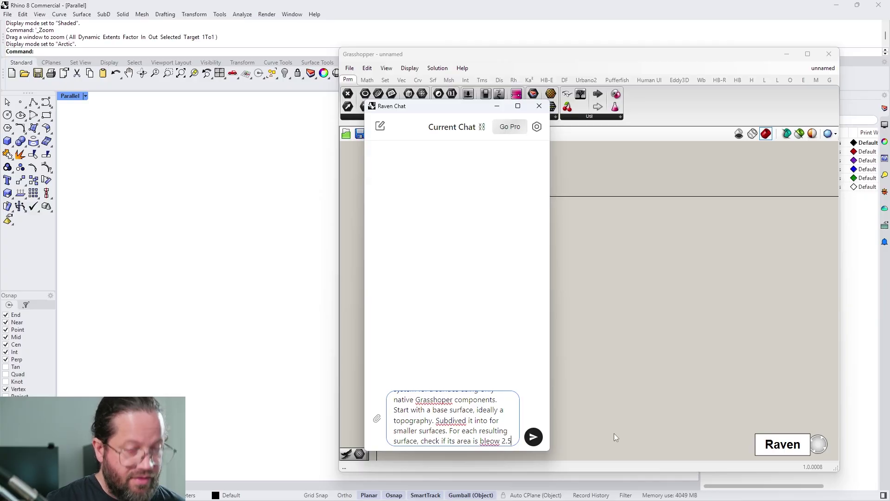
text( m)
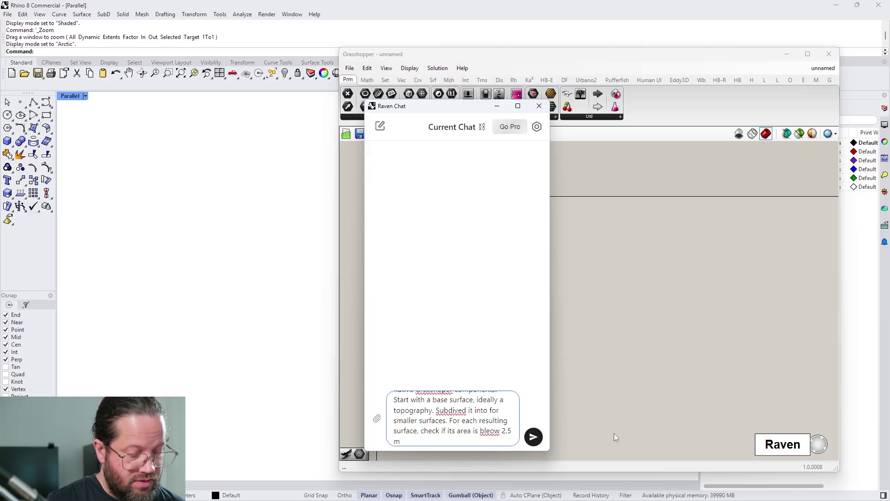
text(2. If yes, subdived it agi)
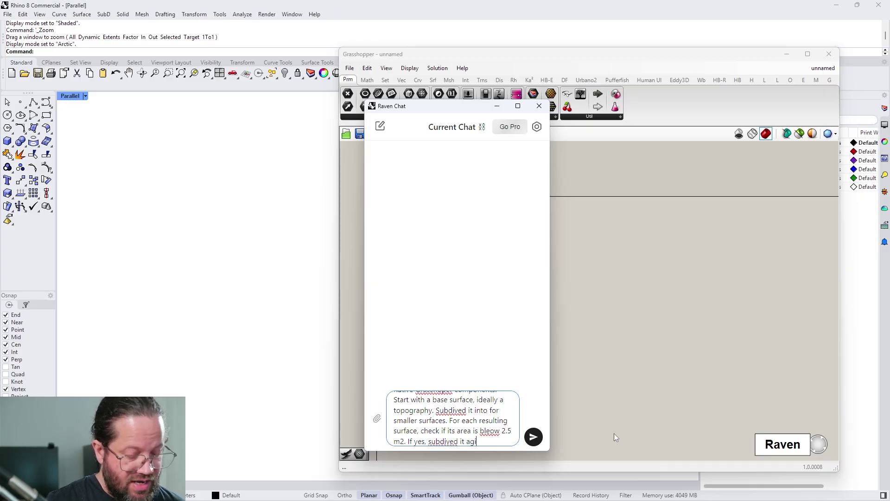
Finish the prompt: depth-slider generations, no Anemone/Hoopsnake, compact and grouped by function
key(BackSpace)
text(ain. Repeat the process)
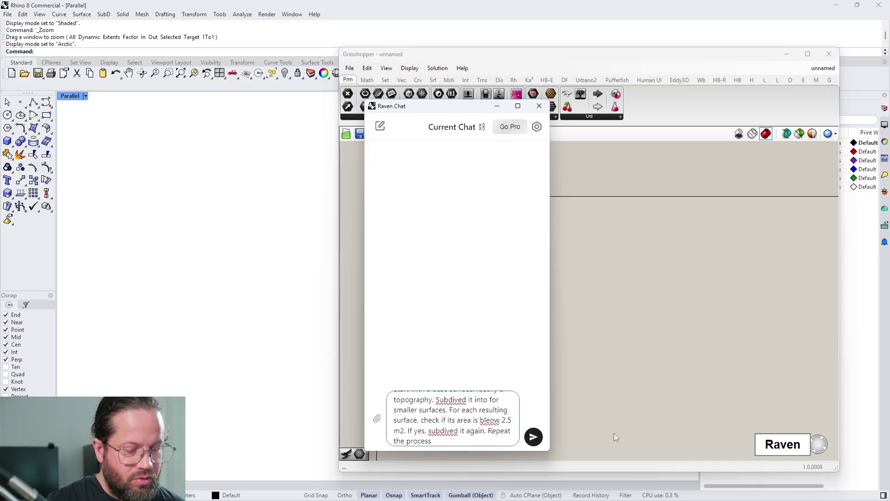
text( for multiple gener)
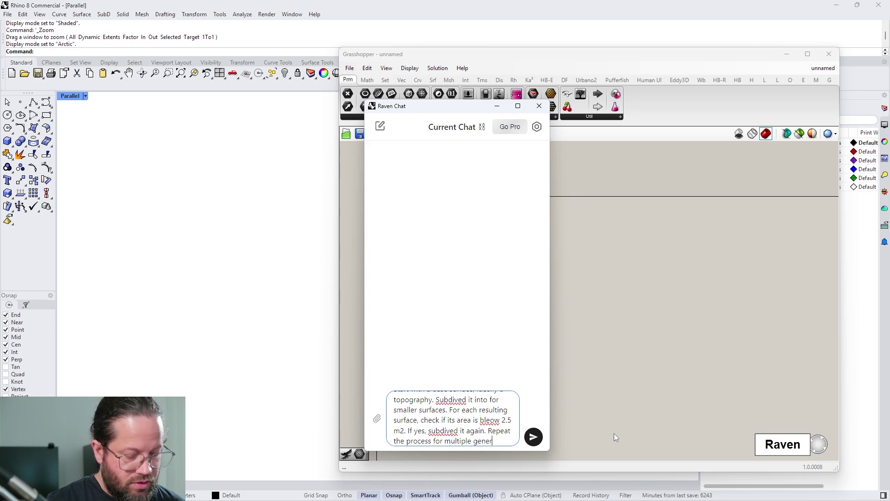
text(ations contro)
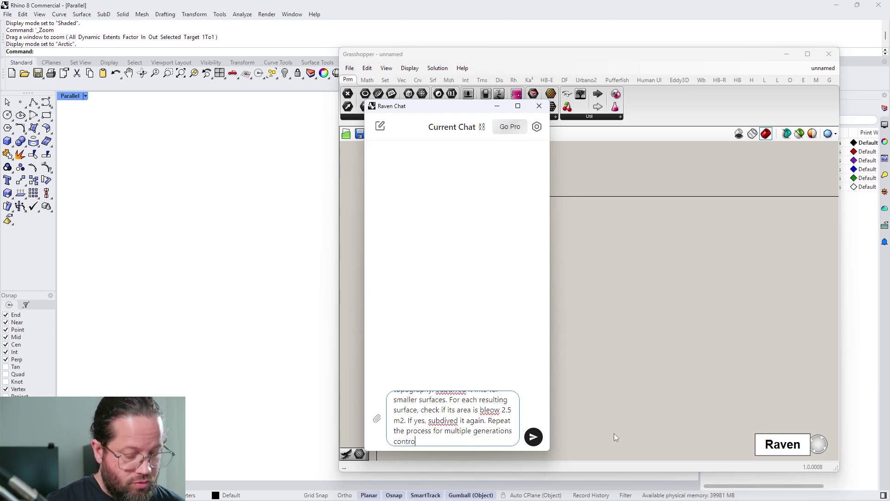
text(led by a)
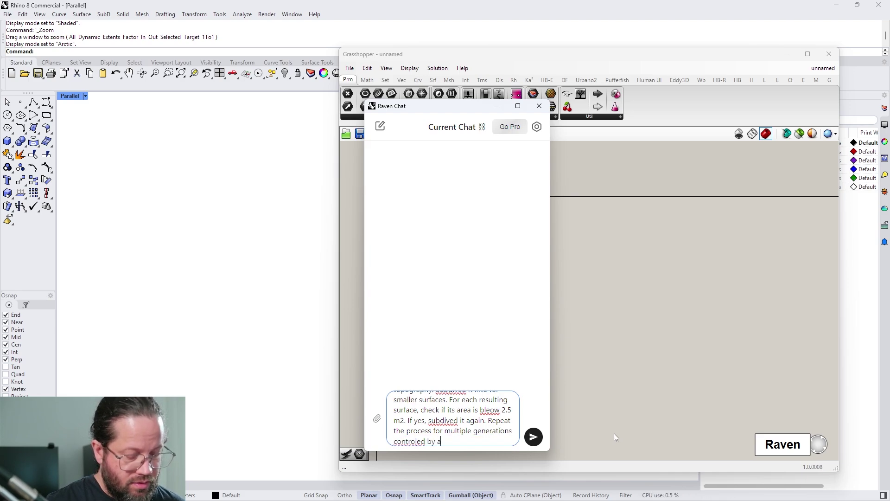
text( depth slider)
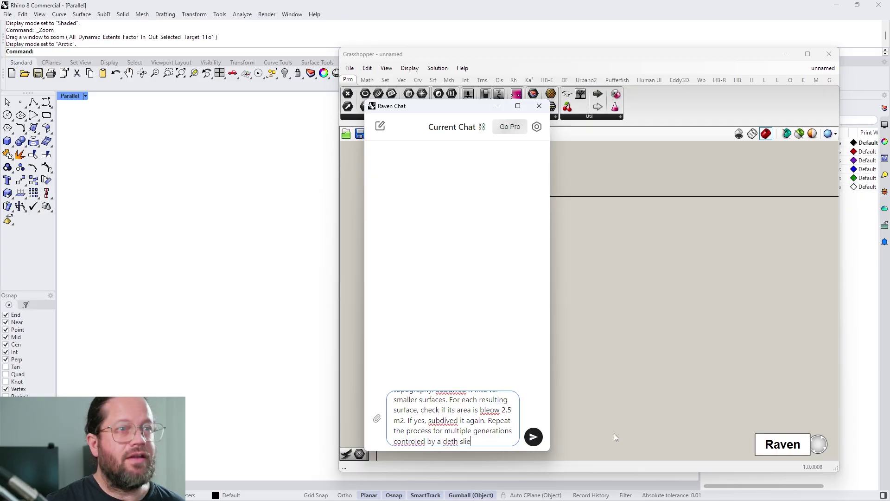
text(. In )
text(clude a real-time )
text(visual)
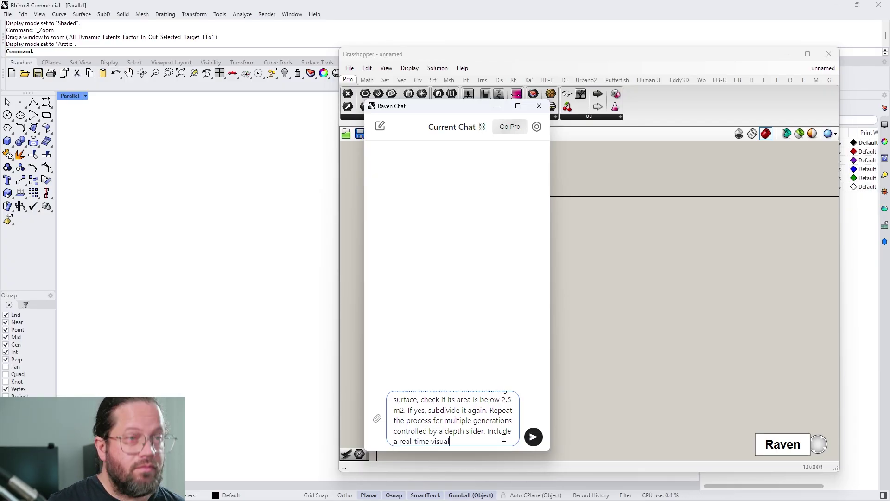
text(ization of eac)
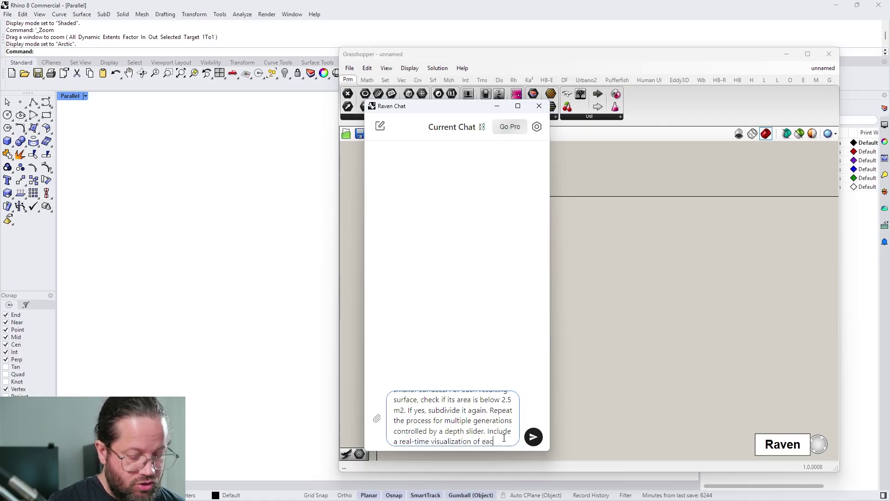
text(h subdividision step. Do not)
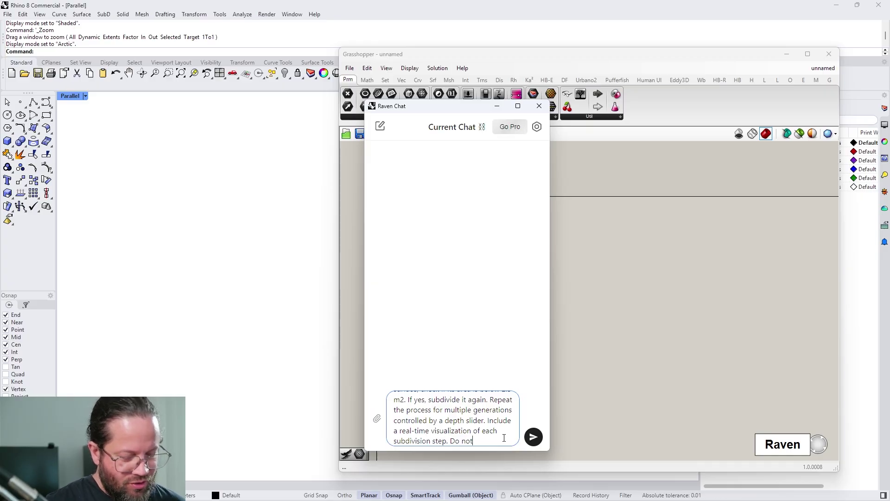
text( use plugins like Anemo)
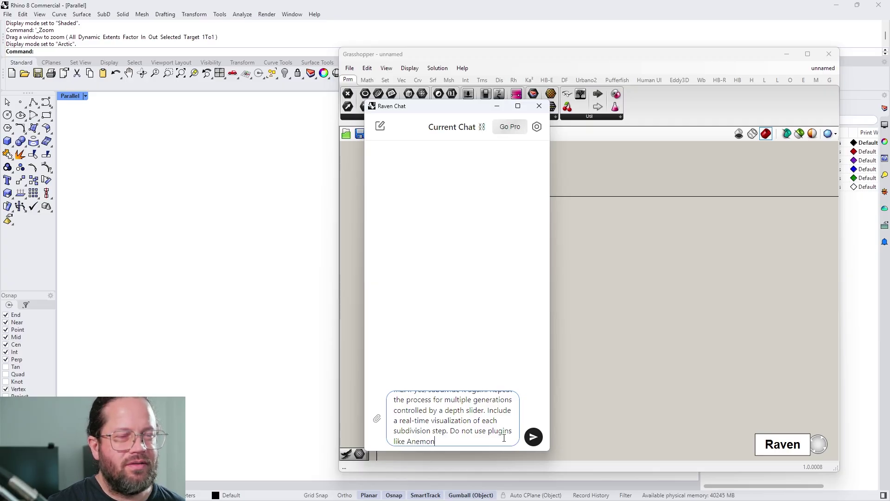
text(neor Hoopsnake - only core Grasshope)
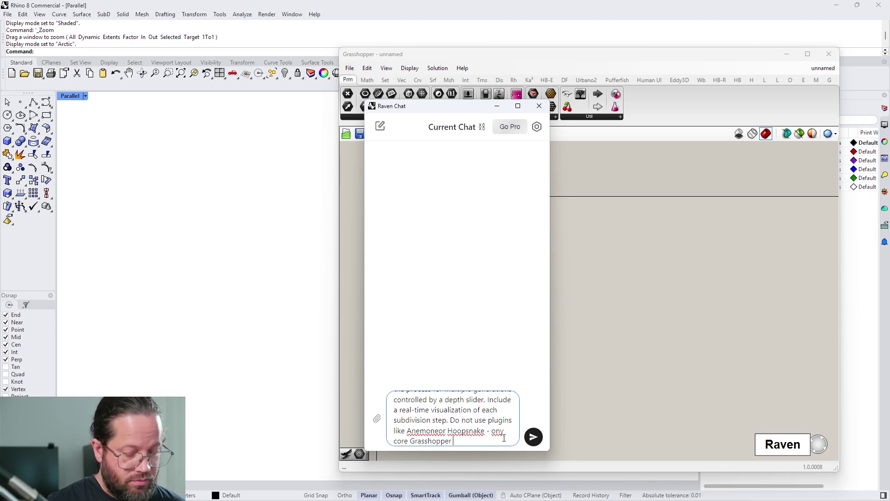
key(BackSpace)
key(BackSpace)
text(ols. Keep t)
text(he defi)
text(nition compa)
text(ct, clean and)
text( group)
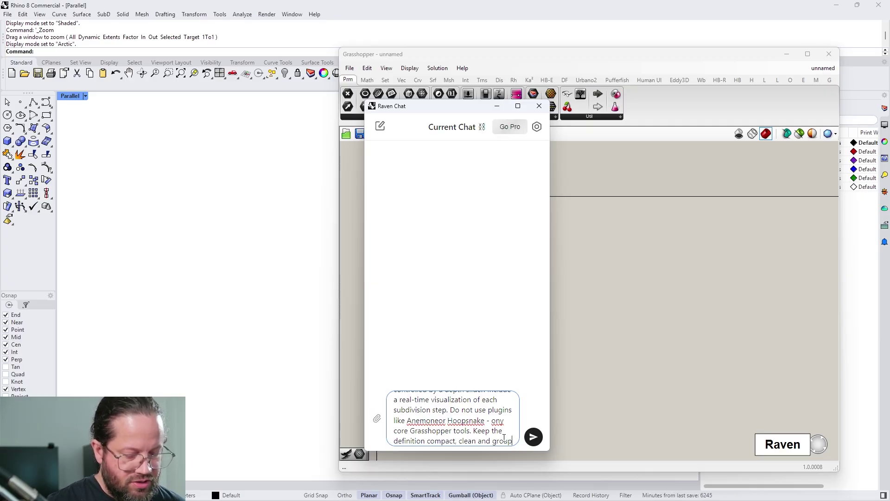
text(ed by function)
scroll(504, 438, up, 5)
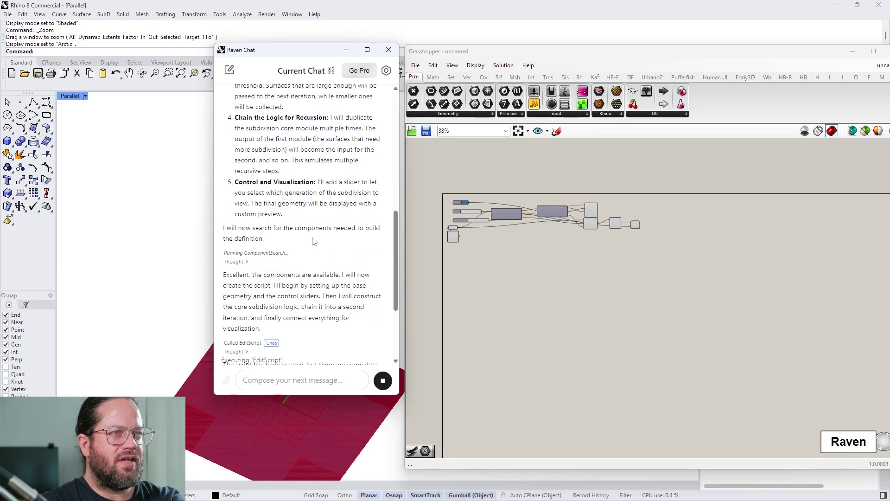
Move the Raven Chat window left to uncover the Rhino viewport
drag(315, 50, 190, 28)
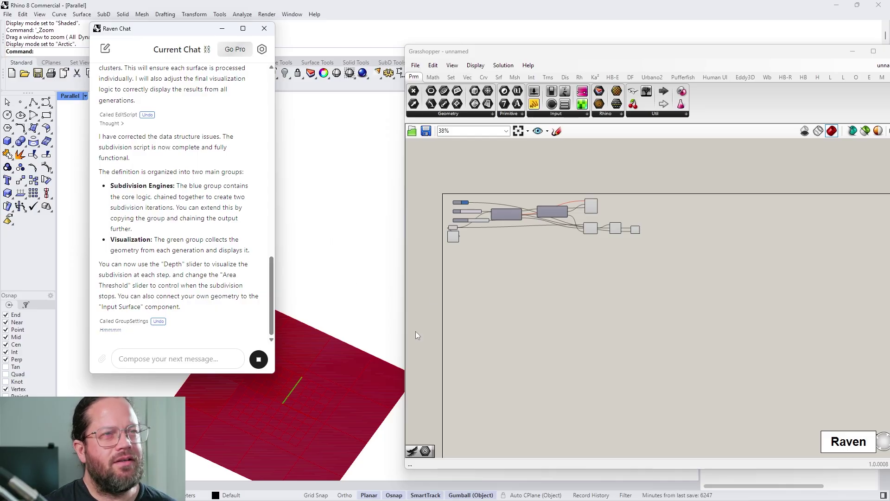
drag(225, 33, 182, 31)
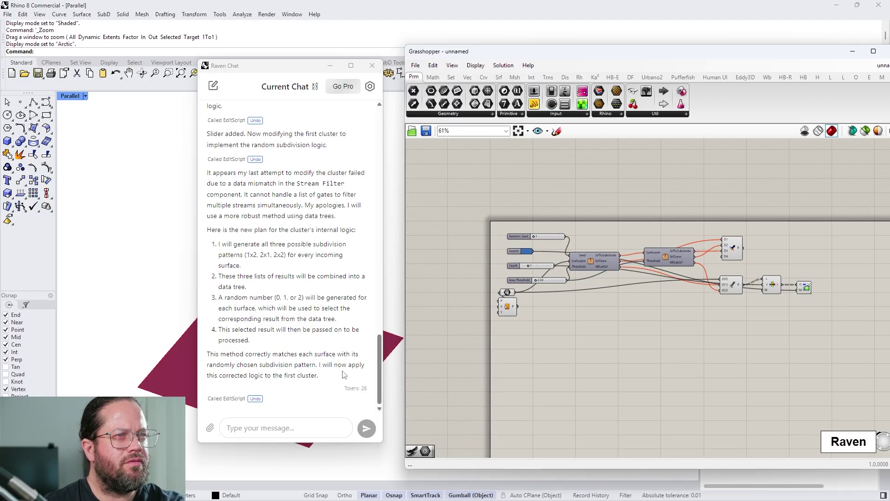
Rearrange the green component, custom preview and middle subdivision cluster on the canvas
drag(379, 367, 395, 419)
scroll(554, 326, up, 3)
click(555, 325)
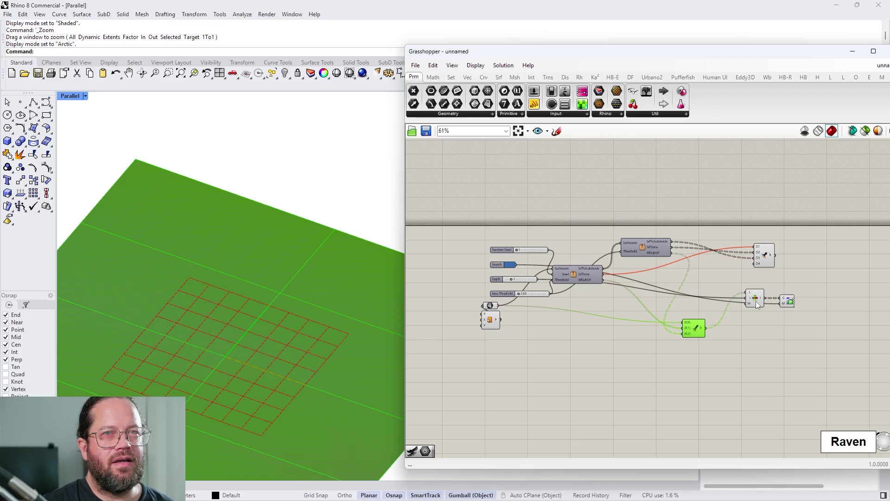
drag(781, 304, 756, 356)
drag(784, 298, 804, 313)
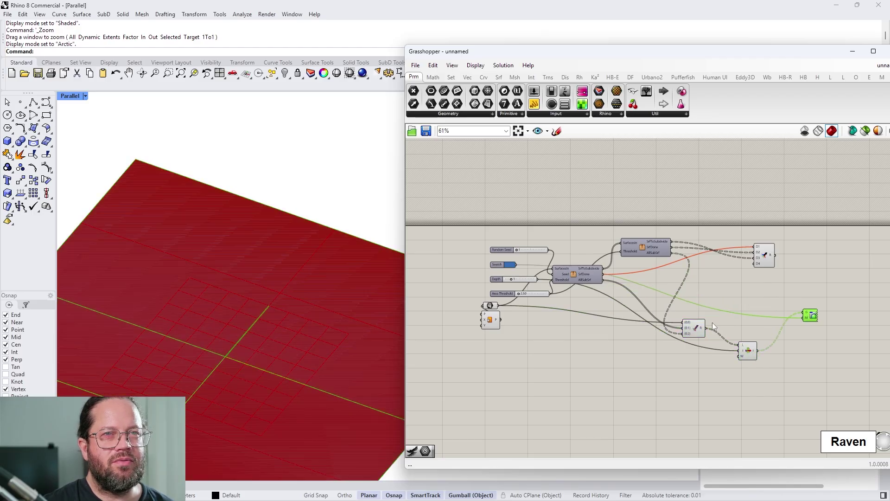
scroll(498, 265, up, 3)
drag(628, 270, 658, 390)
Open the middle Subdivision Engine cluster to inspect it, then return to the parent
double_click(658, 391)
scroll(605, 288, down, 3)
mouse_move(423, 160)
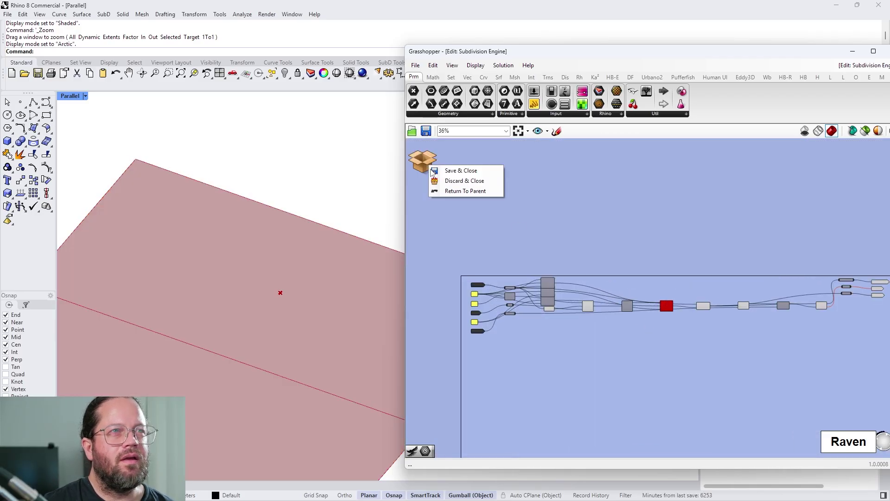
click(464, 193)
Move the other Subdivision Engine cluster up, inspect it, and discard & close unchanged
drag(668, 395, 680, 249)
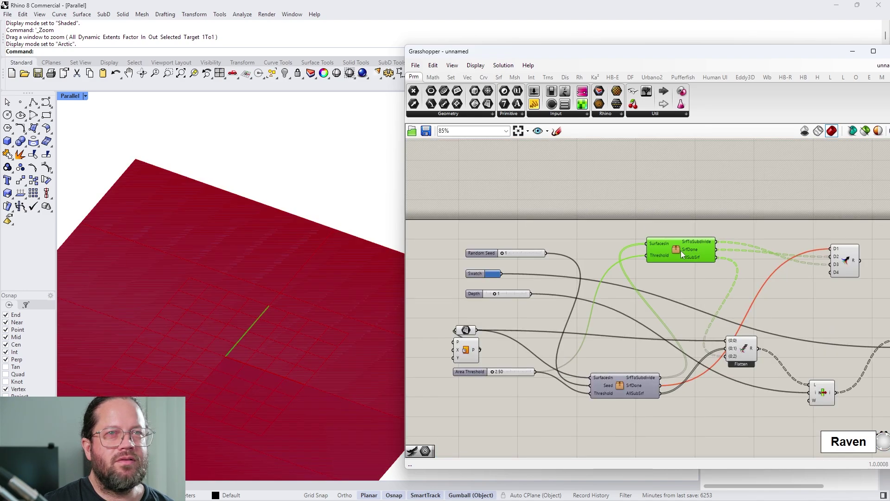
double_click(680, 250)
scroll(679, 253, down, 4)
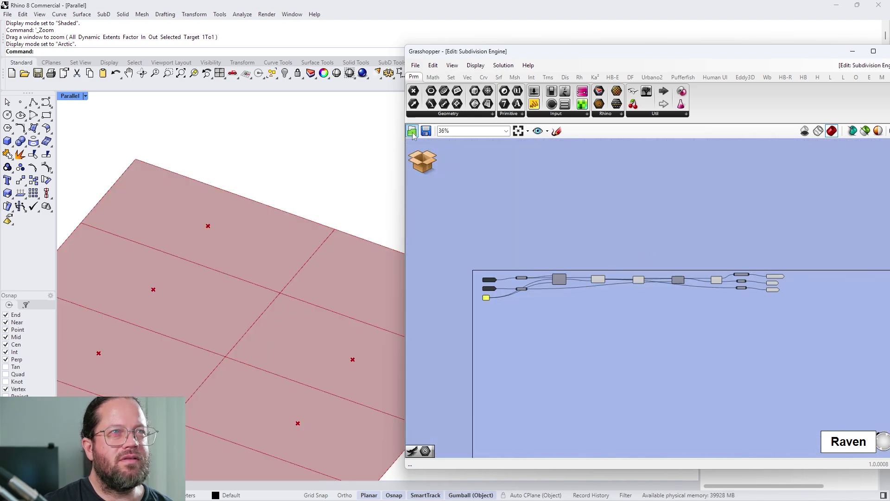
mouse_move(423, 160)
click(452, 182)
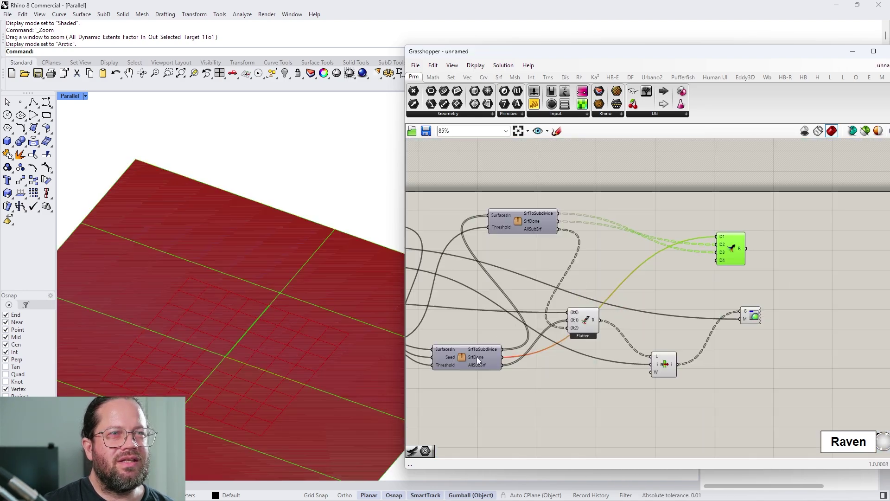
Shift the lower cluster up and right and select a group of three components
drag(472, 361, 495, 340)
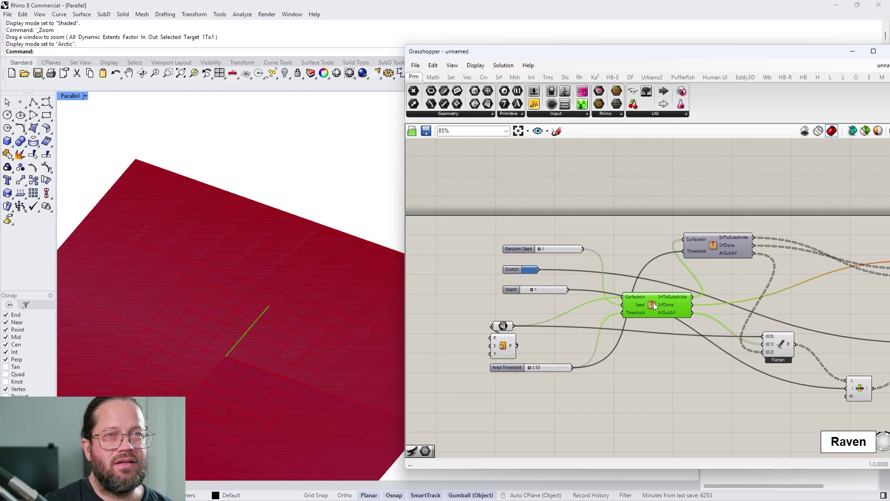
scroll(580, 302, down, 3)
scroll(580, 302, up, 3)
drag(649, 259, 607, 260)
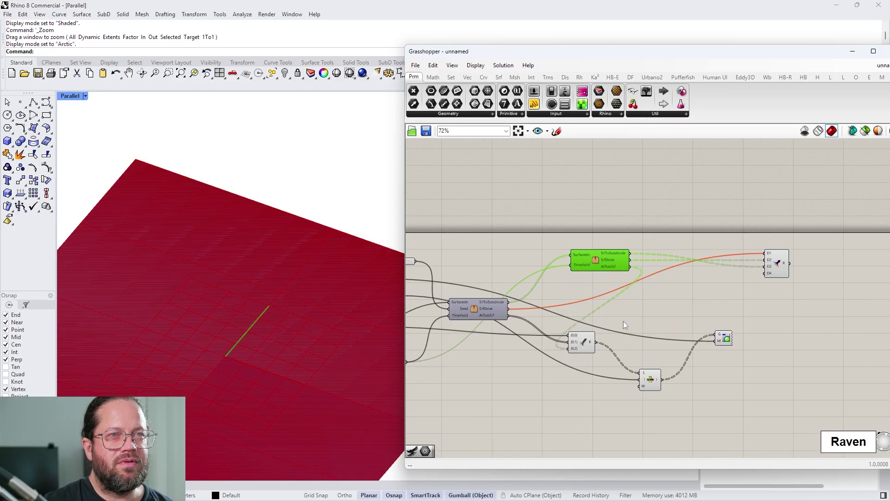